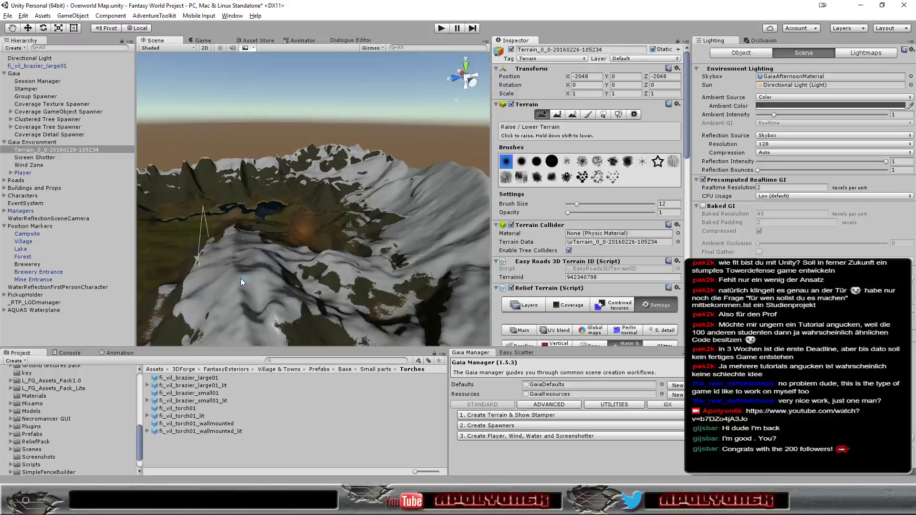
- Raise the snowy foreground ridge and extend the bulge along the hill with the size-12 brush
mouse_move(241, 279)
mouse_down()
mouse_move(196, 242)
mouse_move(194, 252)
mouse_up()
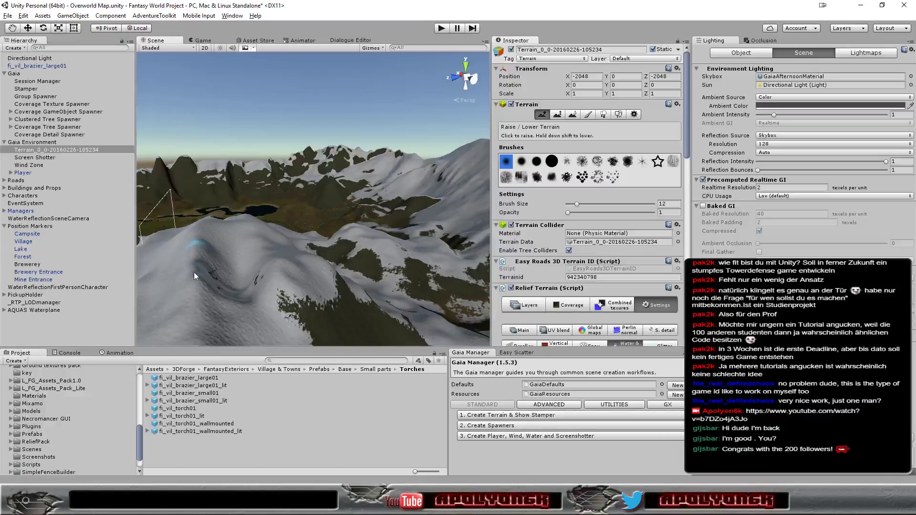
drag(192, 258, 195, 282)
alt+drag(199, 320, 201, 314)
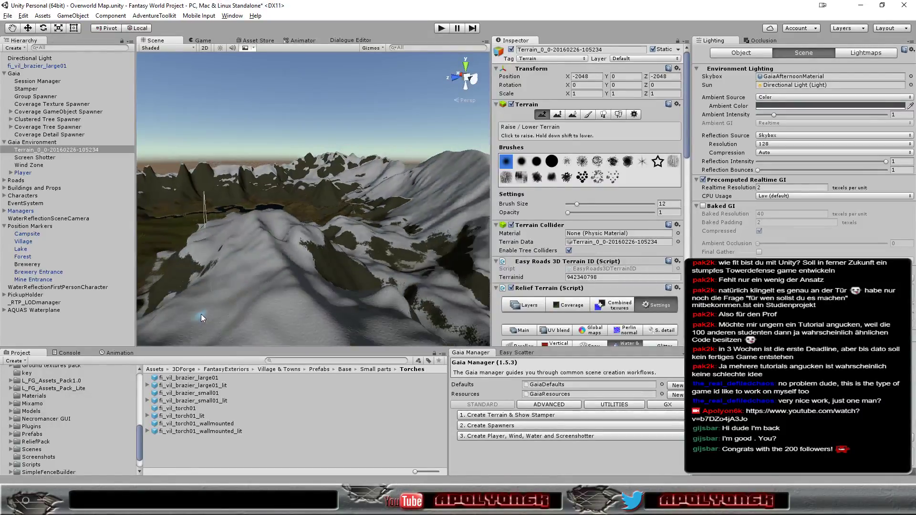
alt+drag(258, 271, 276, 279)
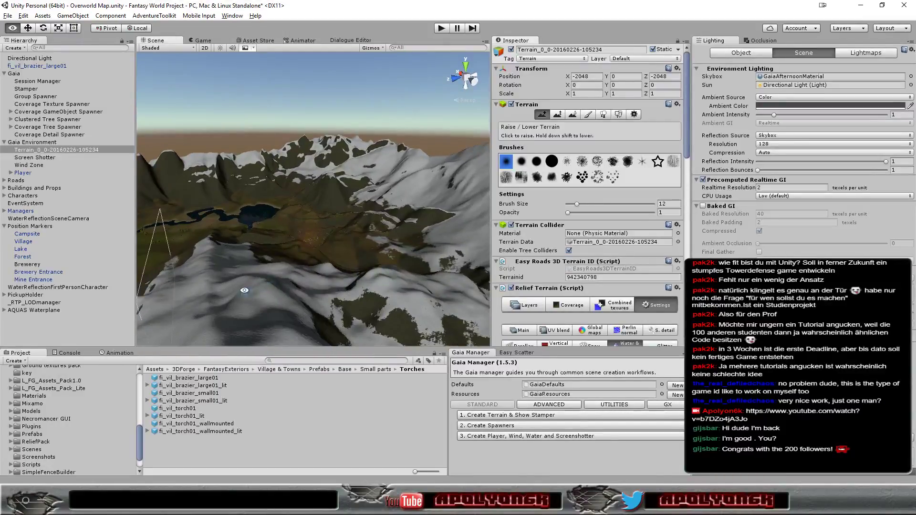
alt+drag(265, 284, 233, 286)
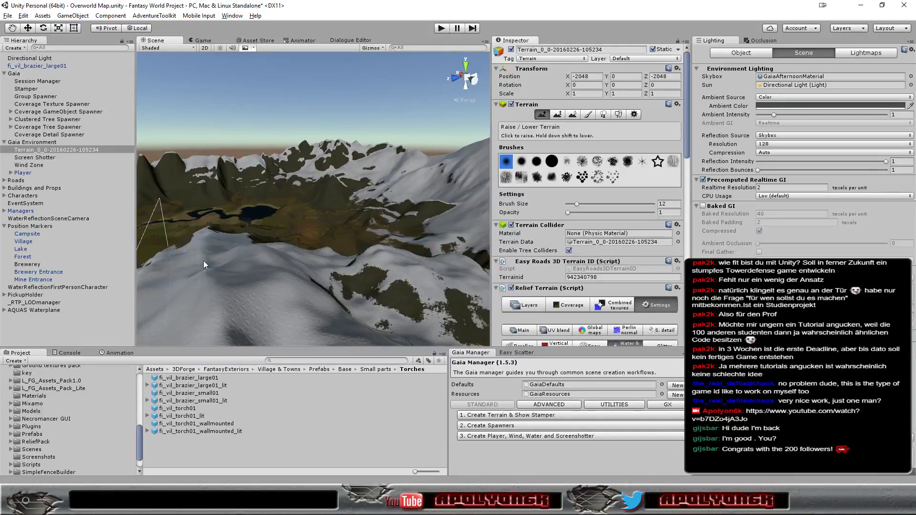
- Sculpt several new ridges across the foreground snowy slope, re-angling the view between strokes
right_drag(207, 270, 239, 299)
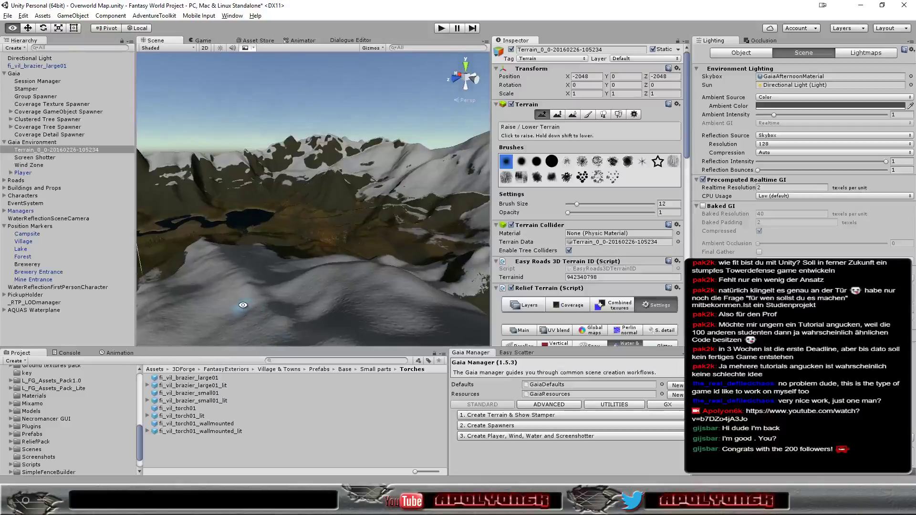
right_drag(239, 299, 248, 305)
mouse_move(260, 299)
mouse_down()
mouse_move(284, 311)
mouse_move(262, 305)
mouse_up()
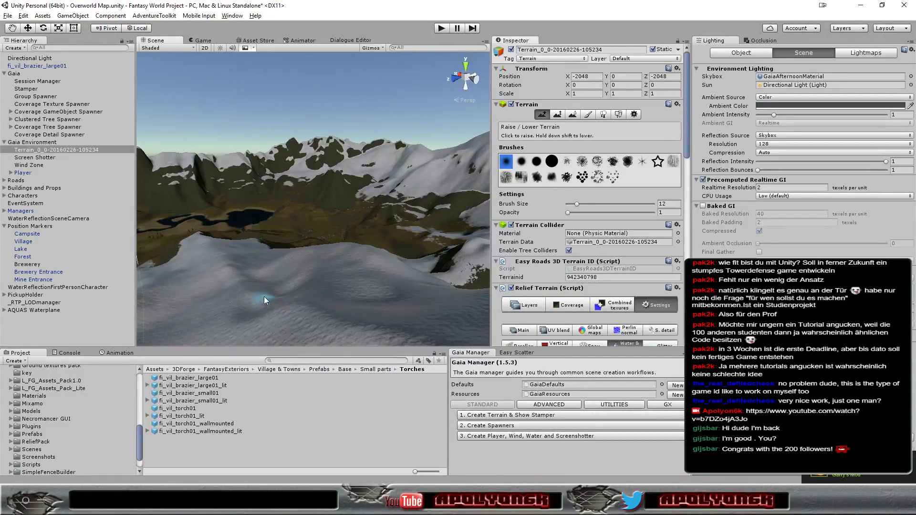
drag(276, 299, 268, 302)
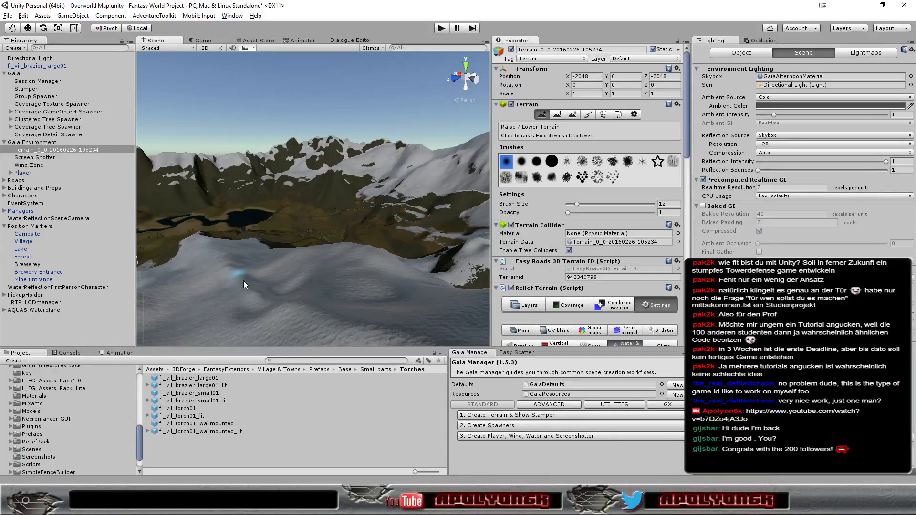
drag(241, 282, 252, 296)
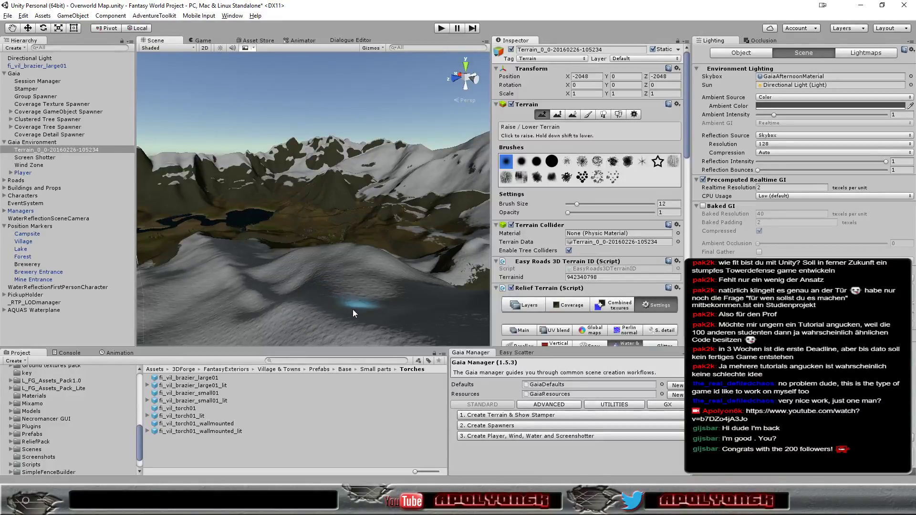
alt+drag(348, 303, 343, 319)
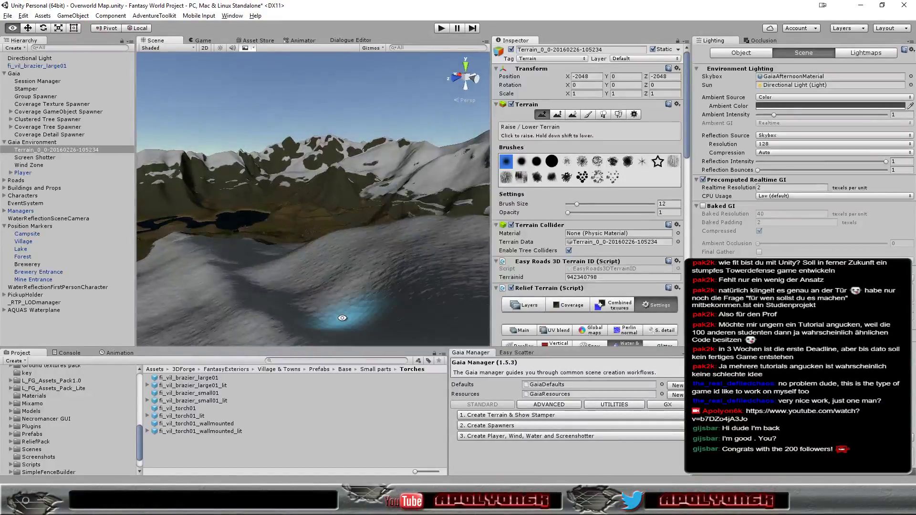
- Zoom out to the valley view and reshape the snow ridge in front of the lake
scroll(344, 319, up, 3)
scroll(349, 292, down, 2)
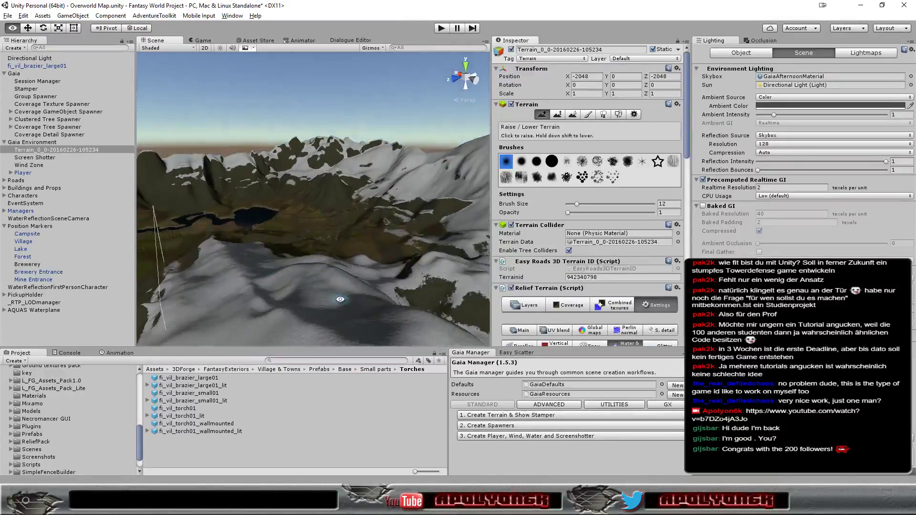
scroll(329, 298, down, 2)
scroll(305, 303, down, 2)
scroll(287, 308, down, 2)
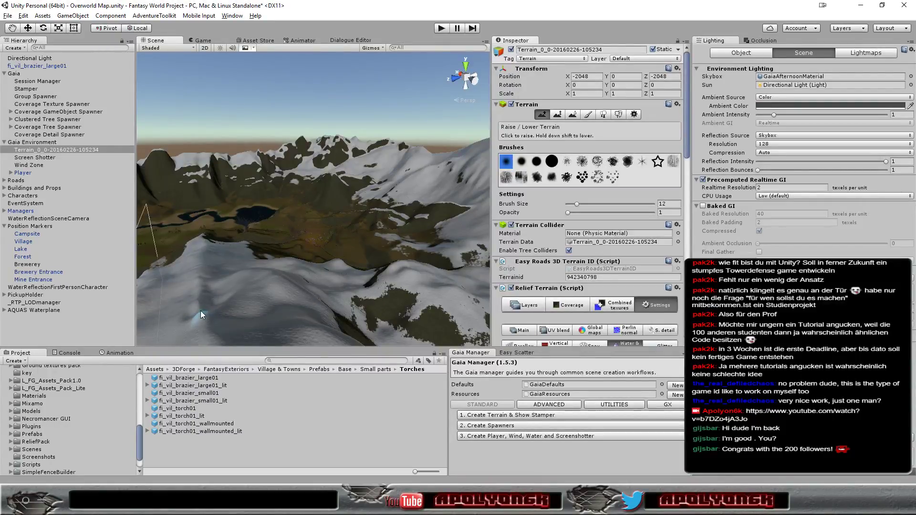
mouse_move(204, 309)
right_down()
mouse_move(282, 319)
mouse_move(316, 335)
mouse_move(379, 320)
right_up()
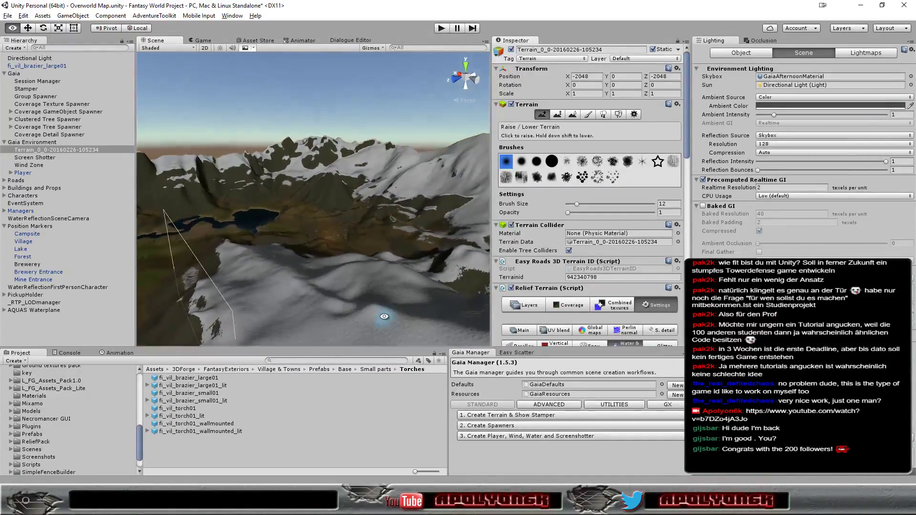
drag(360, 325, 350, 325)
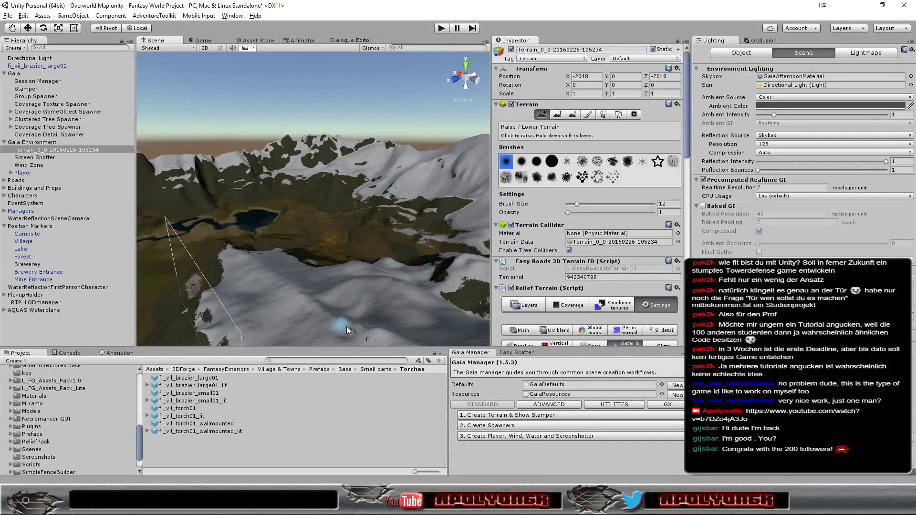
- Raise more terrain on the snowy foreground slope, checking it over the lake and mountains
mouse_move(375, 318)
alt+mouse_down()
mouse_move(368, 307)
mouse_move(382, 309)
alt+mouse_up()
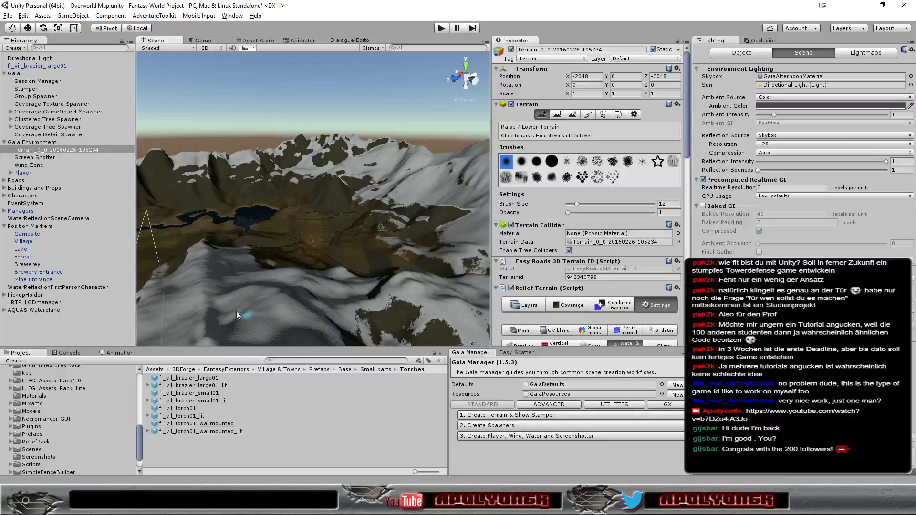
drag(210, 301, 207, 308)
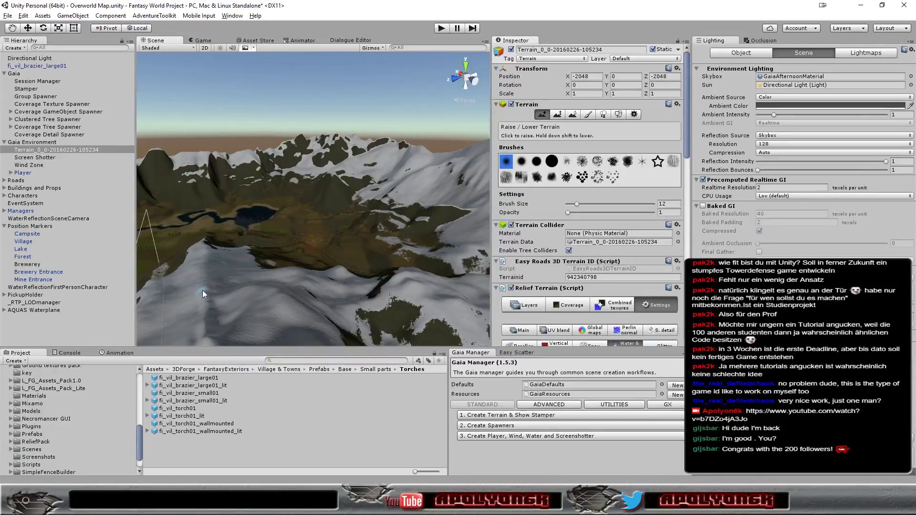
mouse_move(267, 313)
alt+mouse_down()
mouse_move(303, 313)
mouse_move(293, 313)
mouse_move(295, 304)
alt+mouse_up()
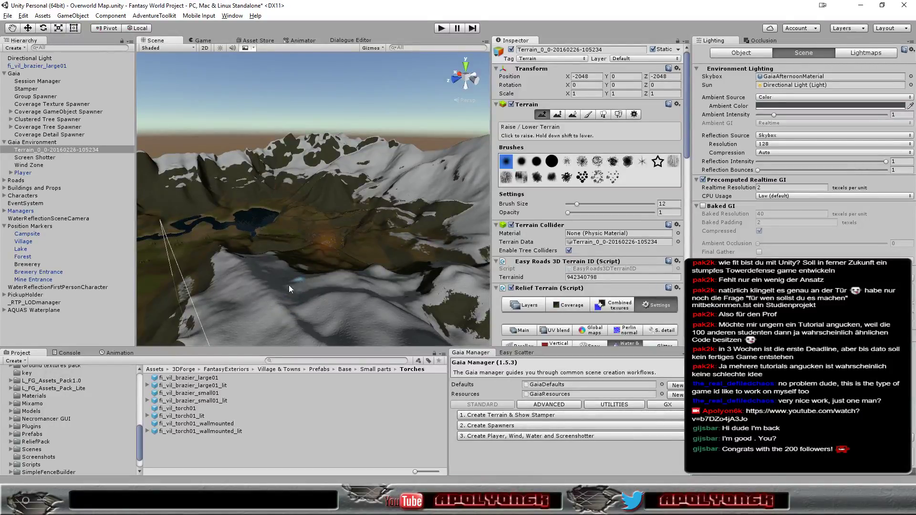
mouse_move(262, 306)
alt+mouse_down()
mouse_move(259, 296)
mouse_move(259, 311)
alt+mouse_up()
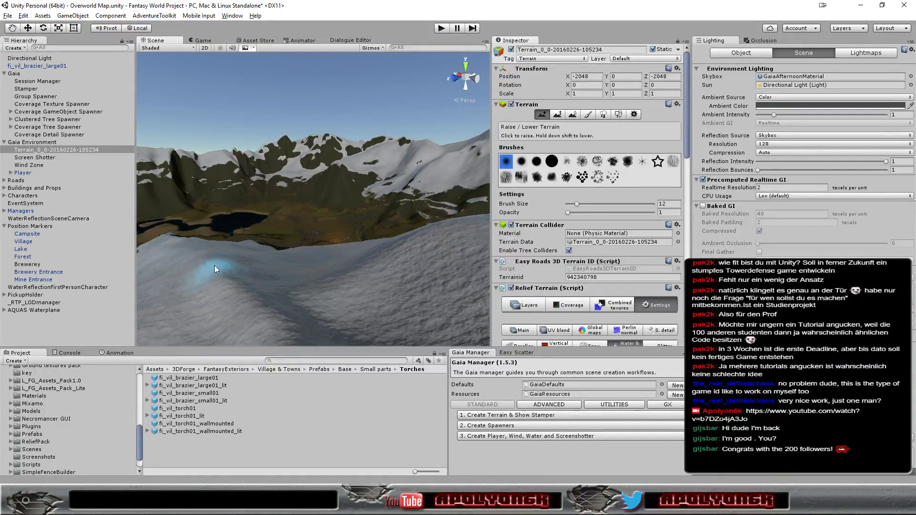
mouse_move(215, 270)
alt+mouse_down()
mouse_move(240, 260)
mouse_move(222, 278)
alt+mouse_up()
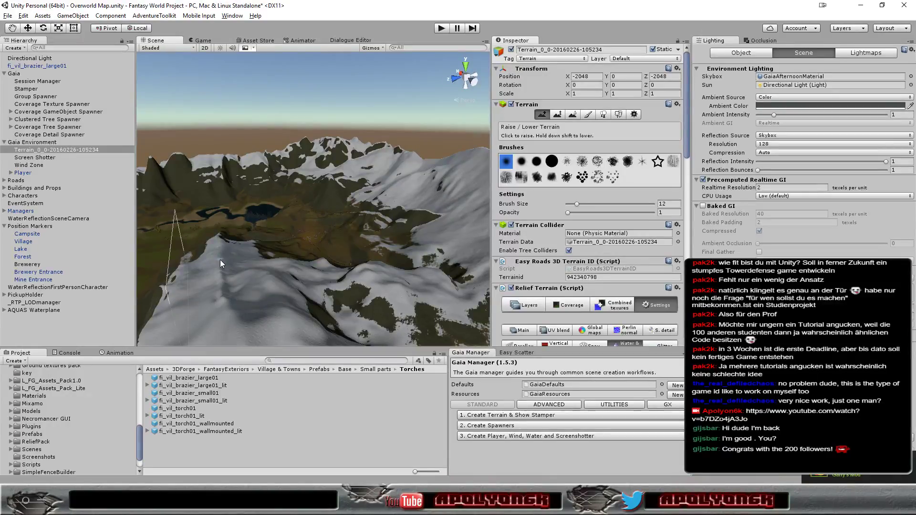
- Zoom in toward the central lake and orbit low across it, the valley and the mountains
scroll(219, 258, up, 5)
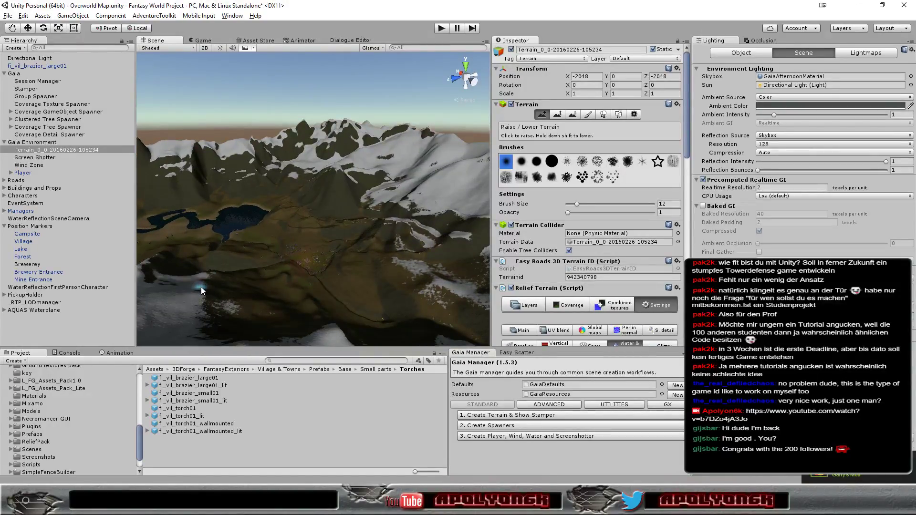
scroll(201, 290, up, 3)
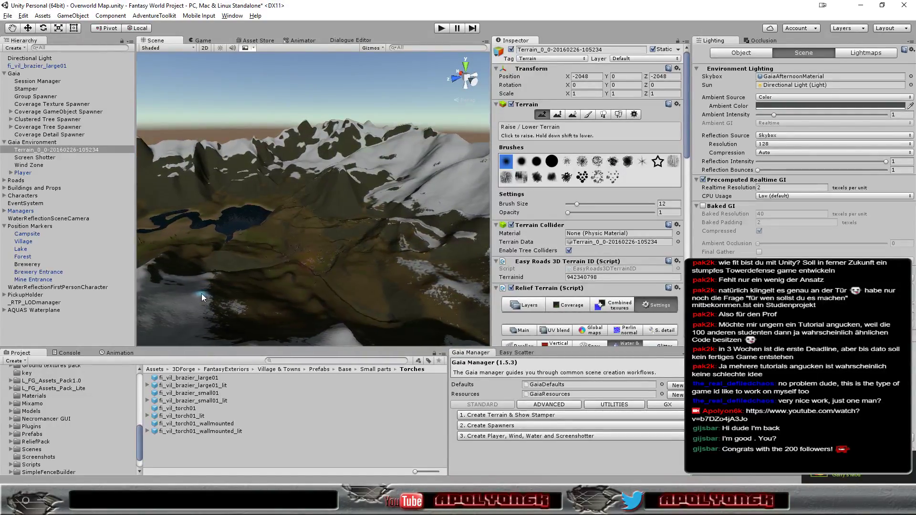
scroll(201, 293, up, 3)
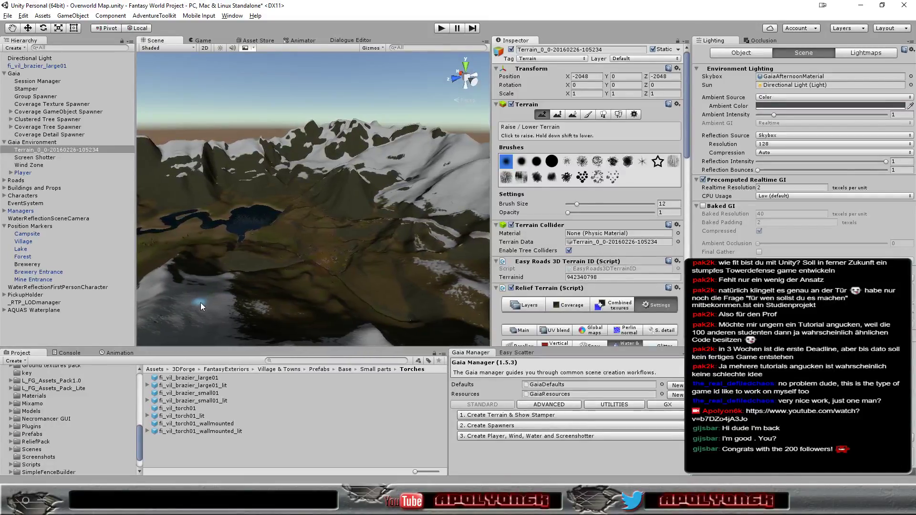
mouse_move(201, 302)
alt+mouse_down()
mouse_move(257, 311)
mouse_move(199, 317)
alt+mouse_up()
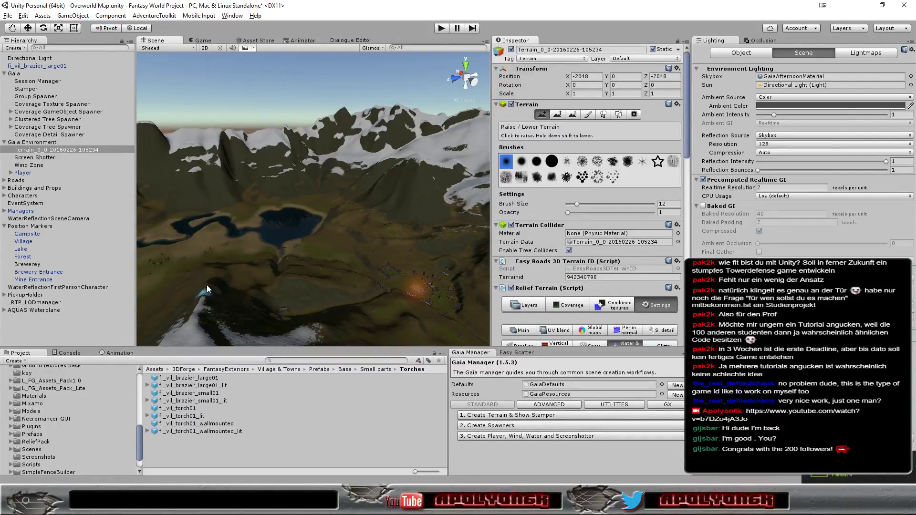
mouse_move(206, 295)
right_down()
mouse_move(258, 308)
mouse_move(310, 301)
right_up()
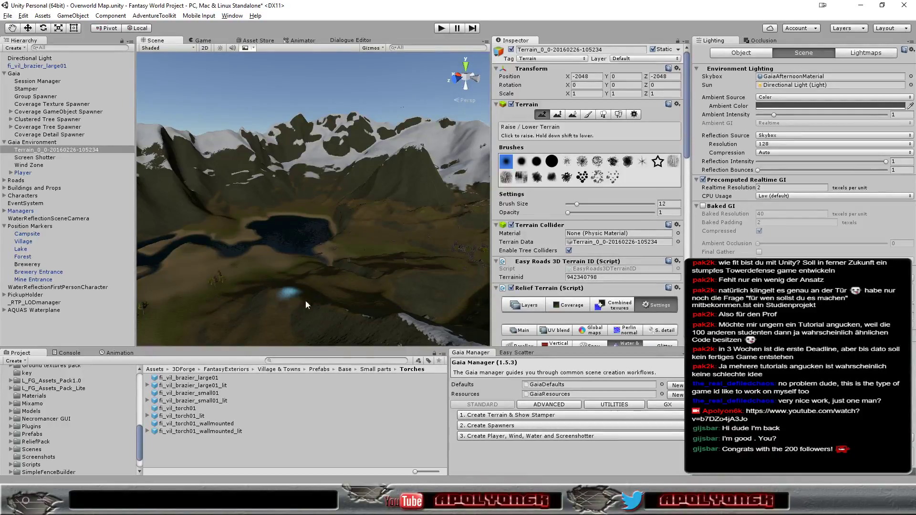
mouse_move(304, 304)
right_down()
mouse_move(207, 321)
mouse_move(313, 293)
mouse_move(306, 297)
right_up()
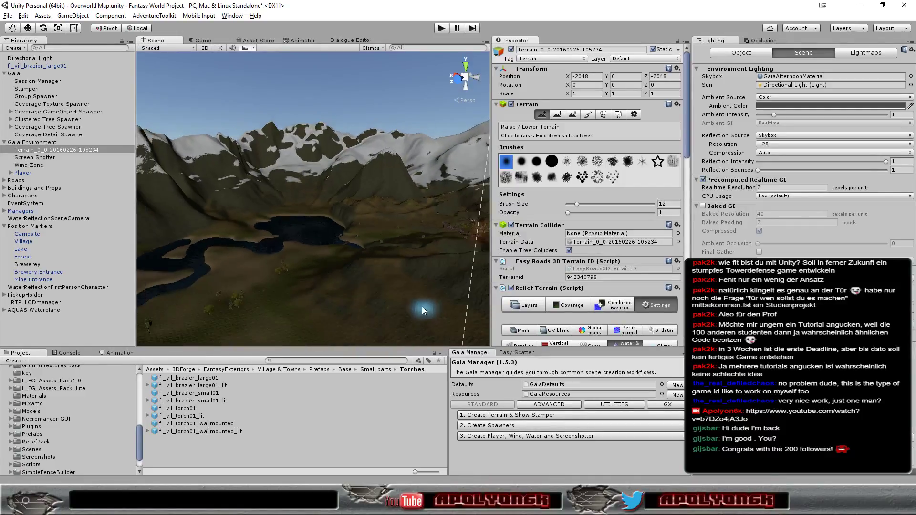
- Centre the lake in view and raise the foreground into a large snowy slope
scroll(421, 306, down, 5)
mouse_move(405, 289)
alt+mouse_down()
mouse_move(279, 292)
mouse_move(285, 296)
mouse_move(239, 275)
alt+mouse_up()
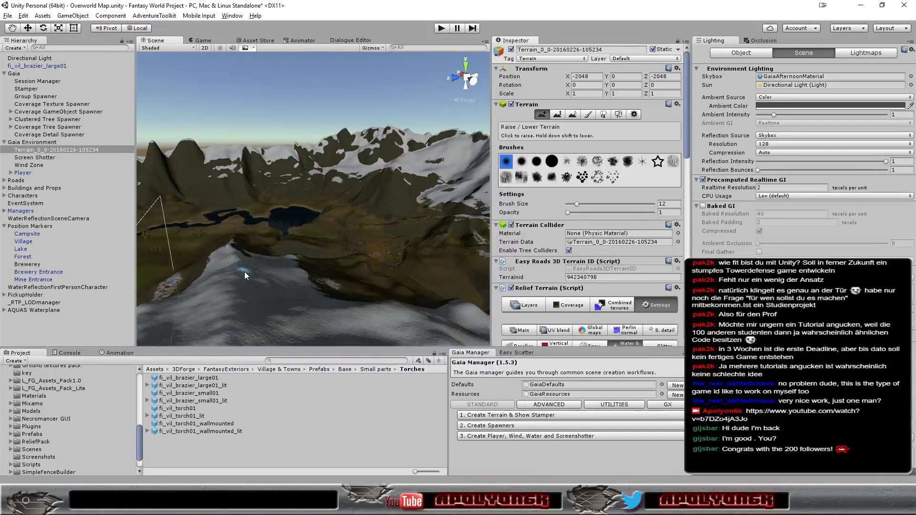
mouse_move(245, 272)
right_down()
mouse_move(240, 294)
mouse_move(254, 292)
right_up()
alt+drag(258, 289, 225, 293)
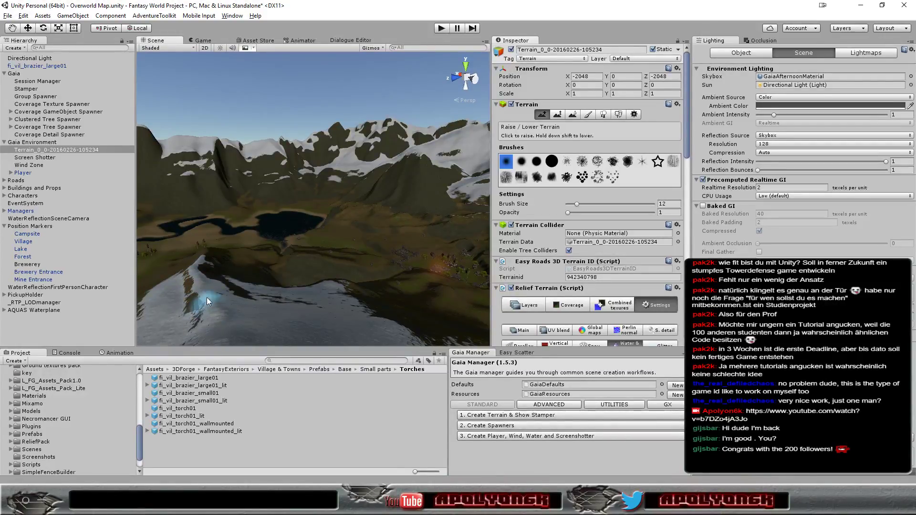
drag(207, 296, 221, 311)
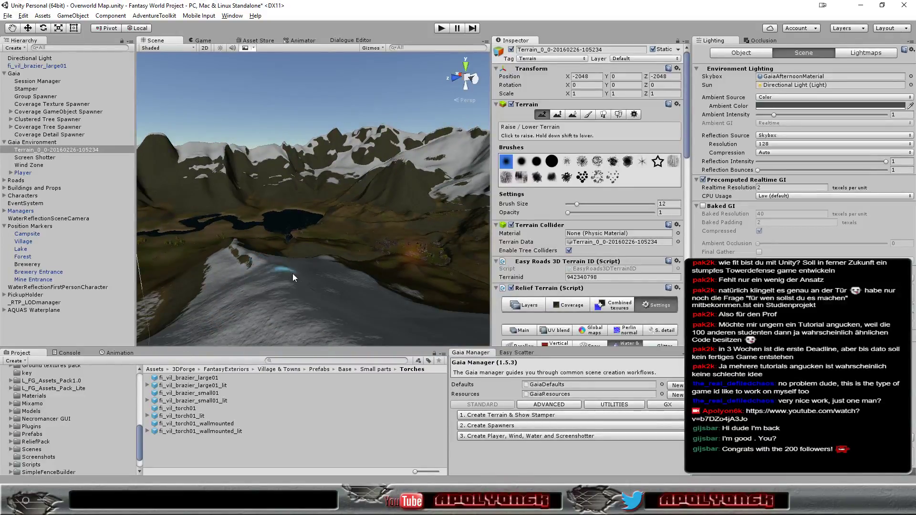
alt+drag(293, 274, 233, 276)
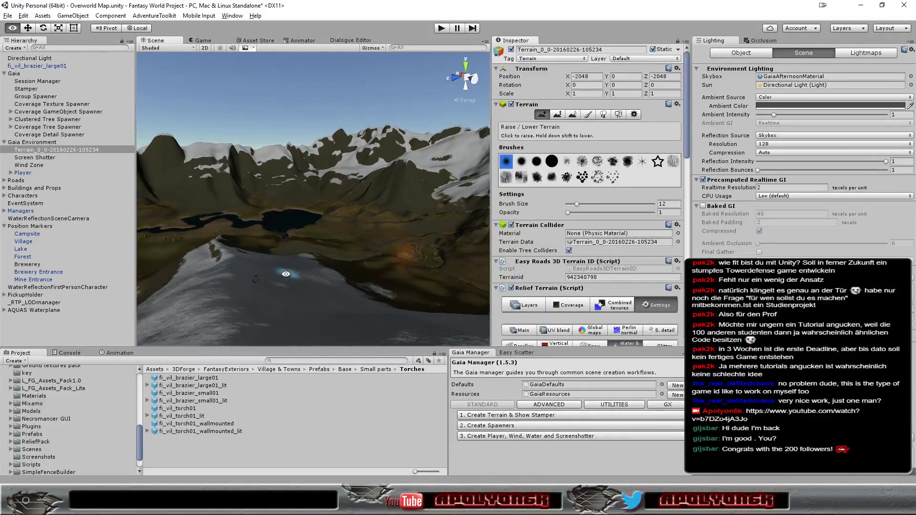
- Lower the snowy slope near the lake, then raise a new snowy ridge there from a low angle
shift+click(220, 270)
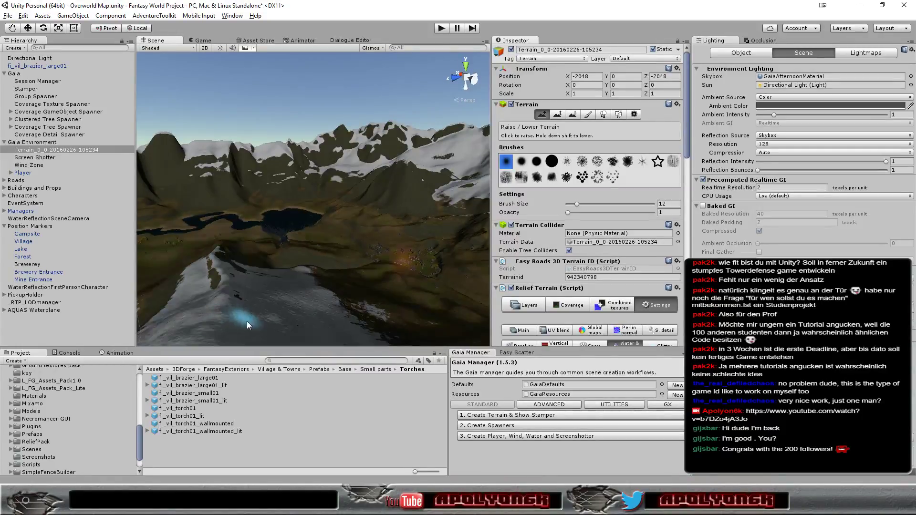
right_drag(219, 308, 325, 287)
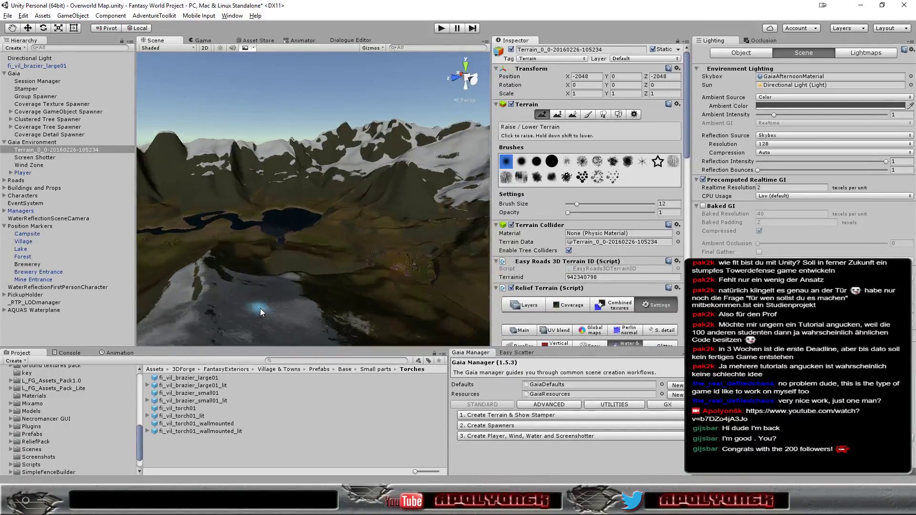
mouse_move(260, 308)
right_down()
mouse_move(278, 296)
mouse_move(293, 306)
right_up()
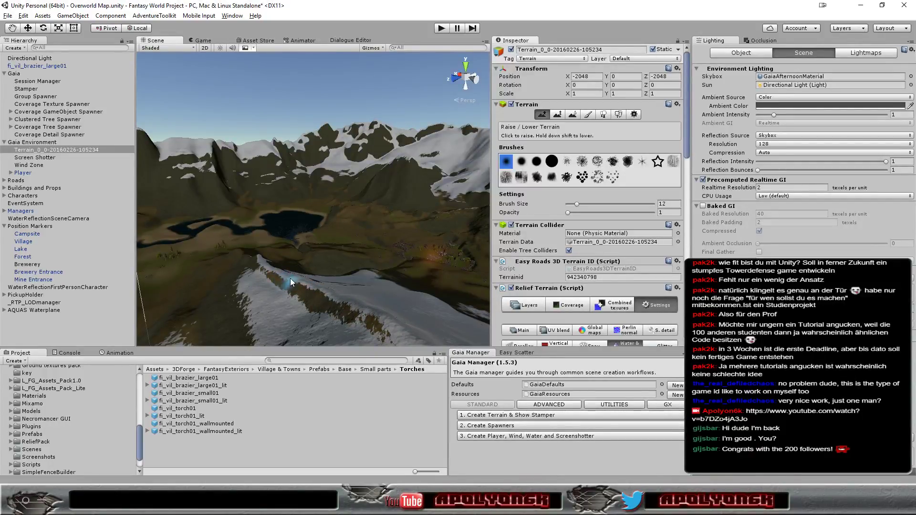
middle_drag(285, 273, 367, 282)
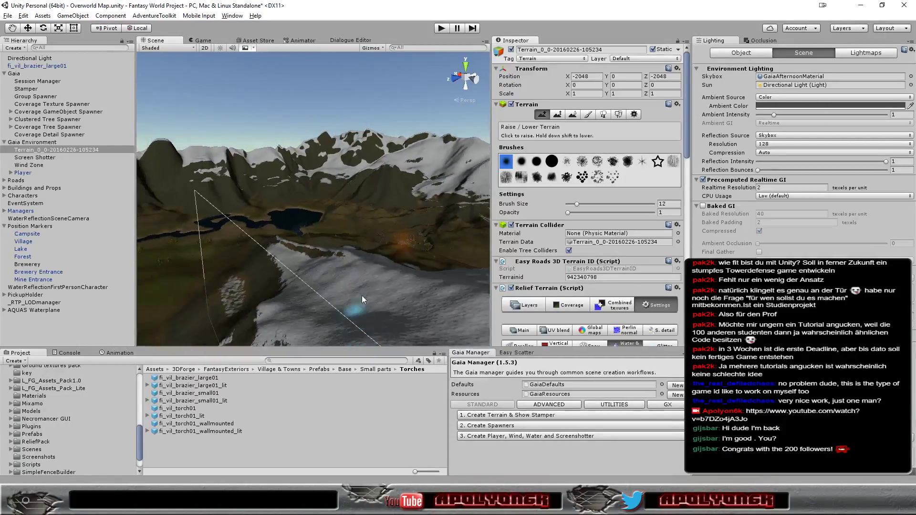
alt+drag(391, 282, 297, 296)
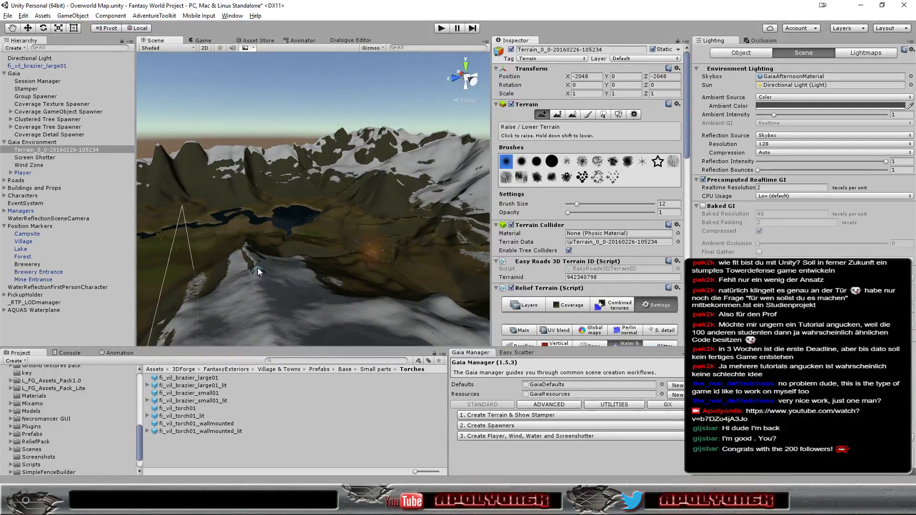
drag(257, 268, 257, 280)
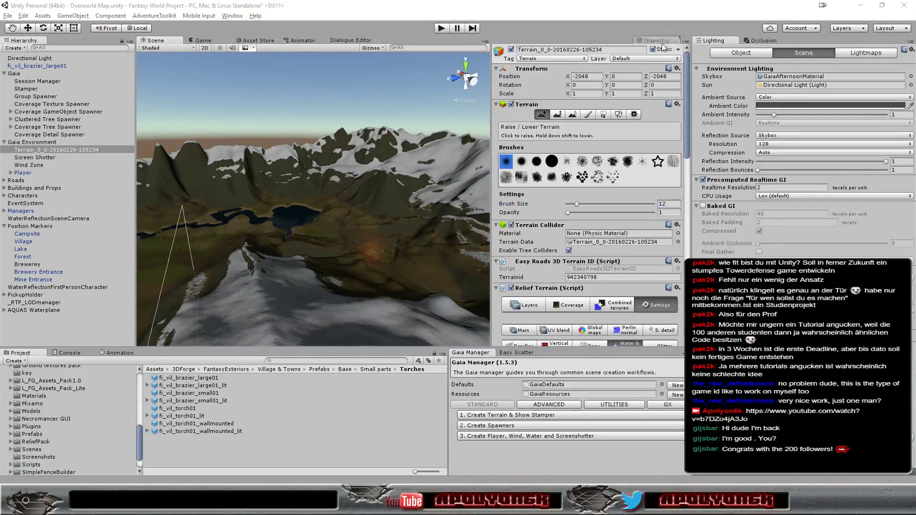
- Dock the Inspector beside Lighting/Occlusion and narrow the Hierarchy to widen the Scene view
drag(515, 41, 759, 41)
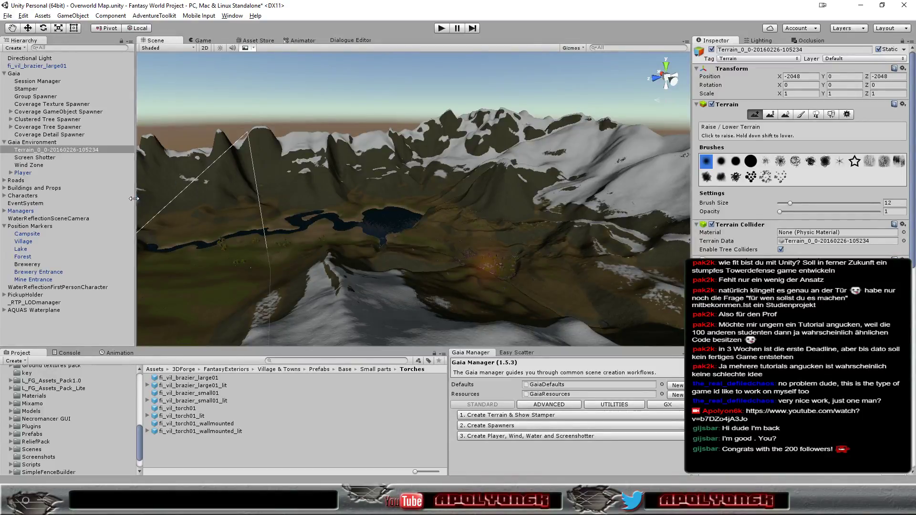
drag(134, 198, 110, 198)
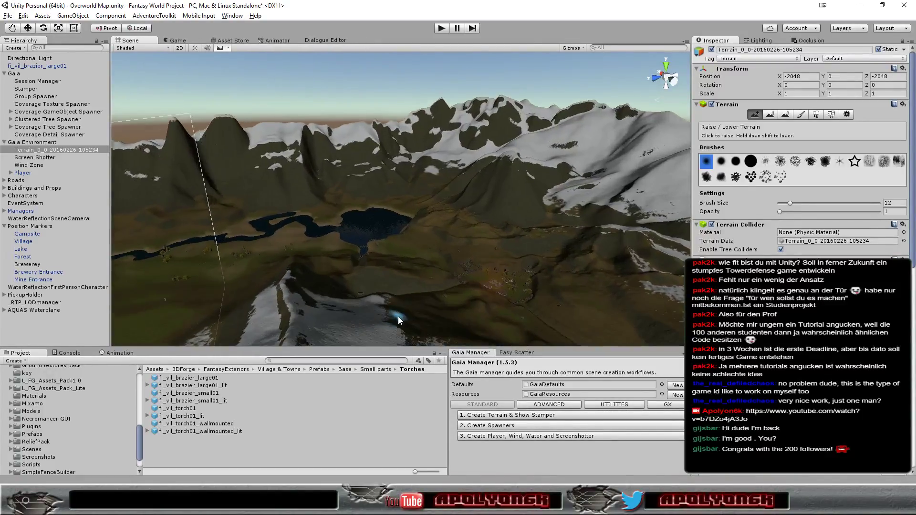
mouse_move(374, 329)
alt+mouse_down()
mouse_move(369, 310)
mouse_move(340, 316)
alt+mouse_up()
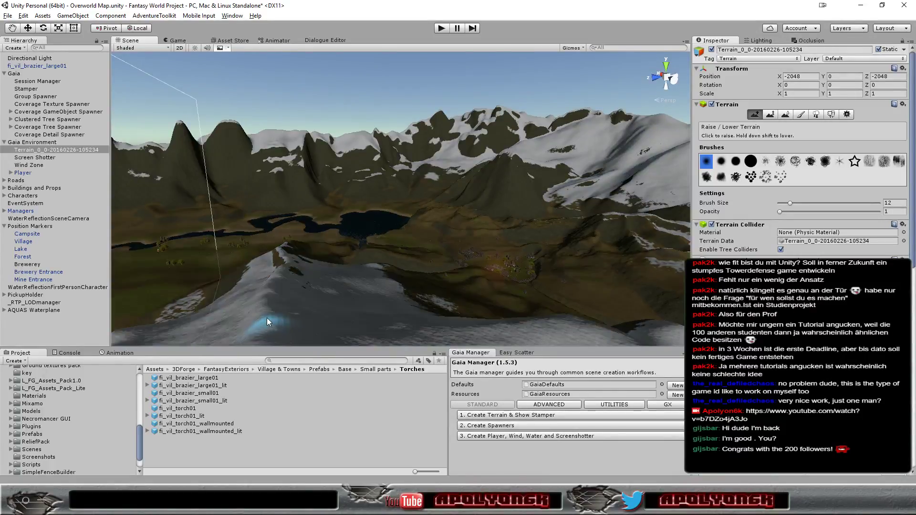
- Undo the last terrain stroke, then raise and reshape the snowy foreground ridge
scroll(280, 299, up, 2)
key(ctrl+z)
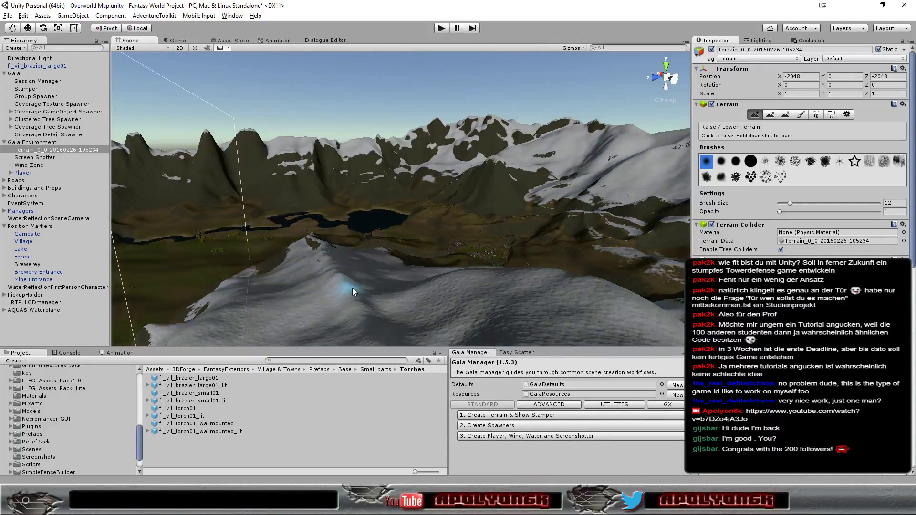
scroll(352, 288, up, 3)
drag(255, 309, 262, 302)
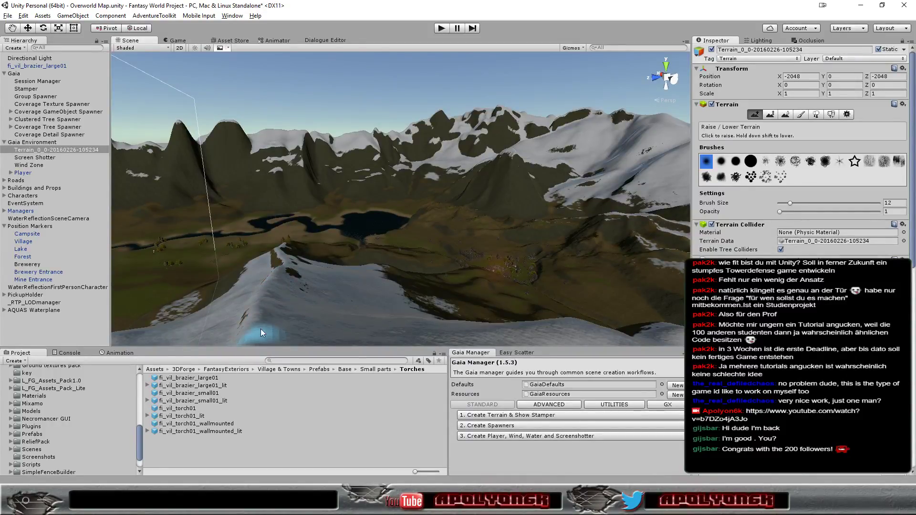
scroll(267, 320, down, 3)
alt+drag(395, 286, 366, 293)
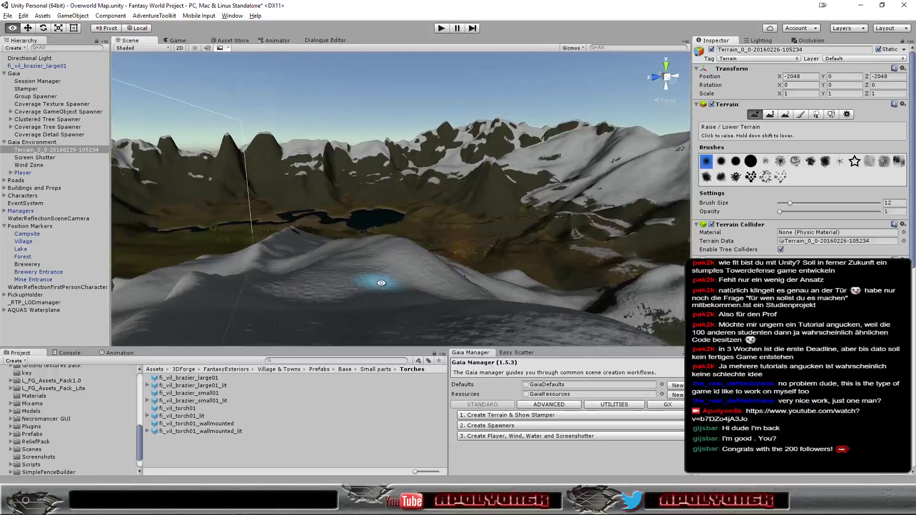
drag(314, 271, 312, 270)
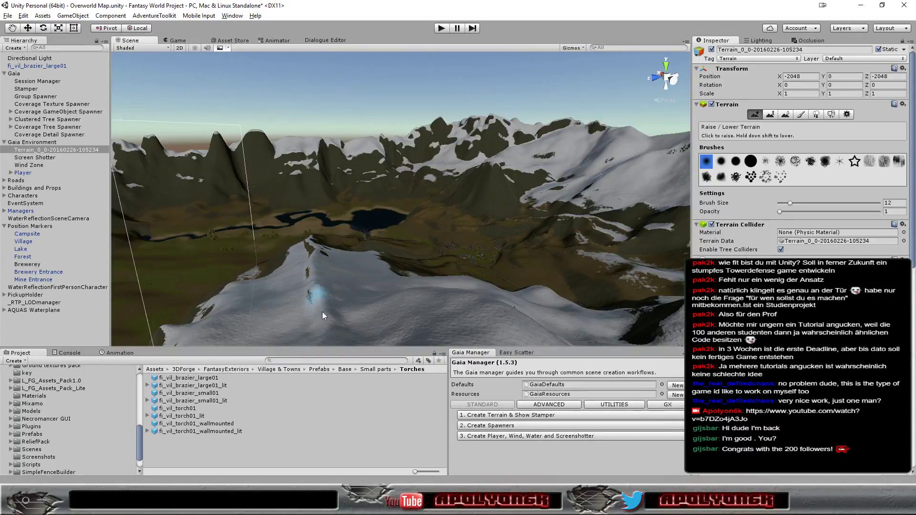
- Add raised bumps along the ridge crest and stroke the snowy terrain out toward the lake
right_drag(332, 340, 342, 323)
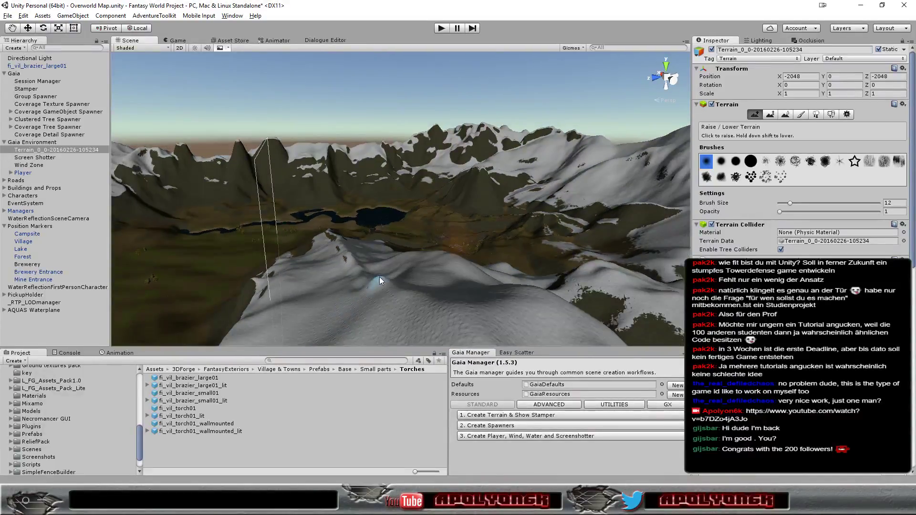
right_drag(379, 278, 302, 302)
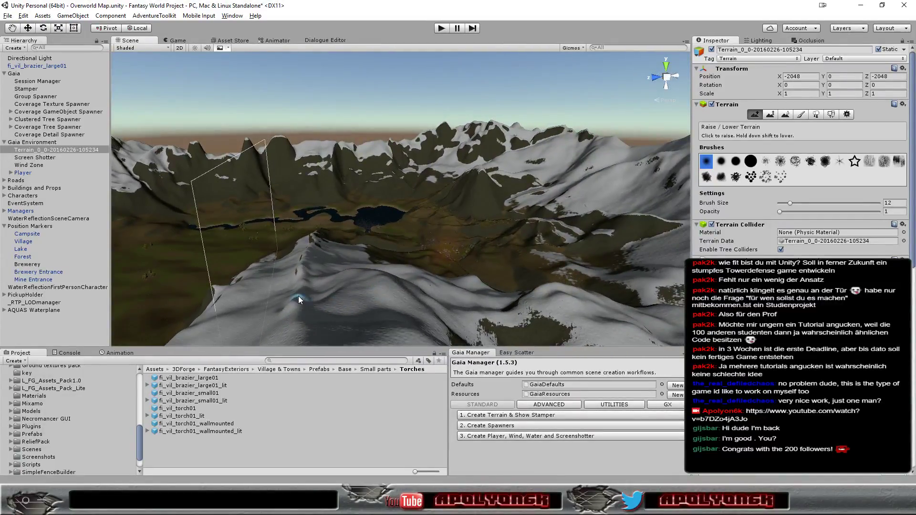
click(299, 299)
mouse_move(339, 319)
alt+mouse_down()
mouse_move(421, 264)
mouse_move(346, 287)
alt+mouse_up()
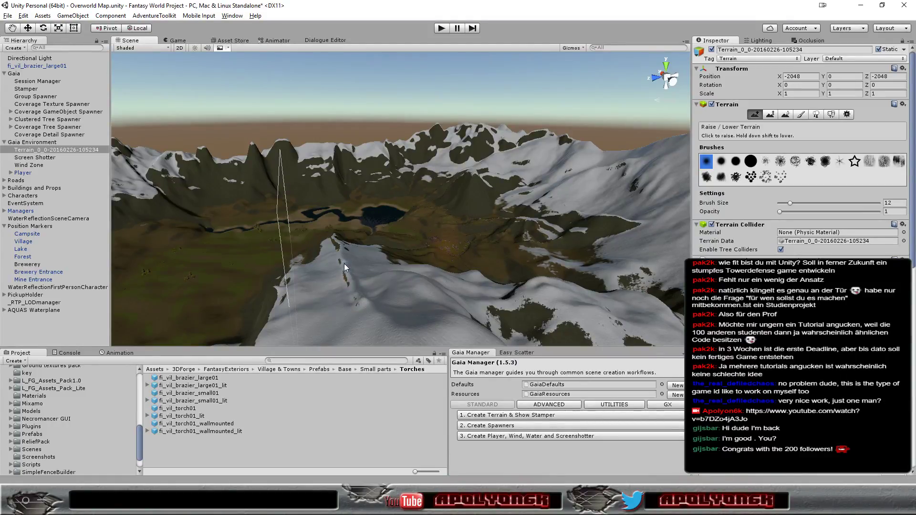
mouse_move(402, 313)
alt+mouse_down()
mouse_move(411, 299)
mouse_move(325, 322)
mouse_move(323, 304)
alt+mouse_up()
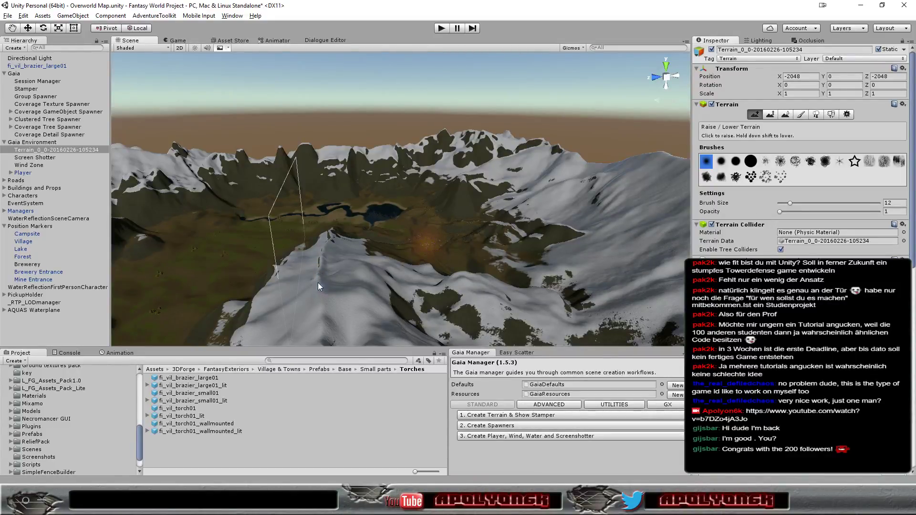
drag(319, 285, 352, 316)
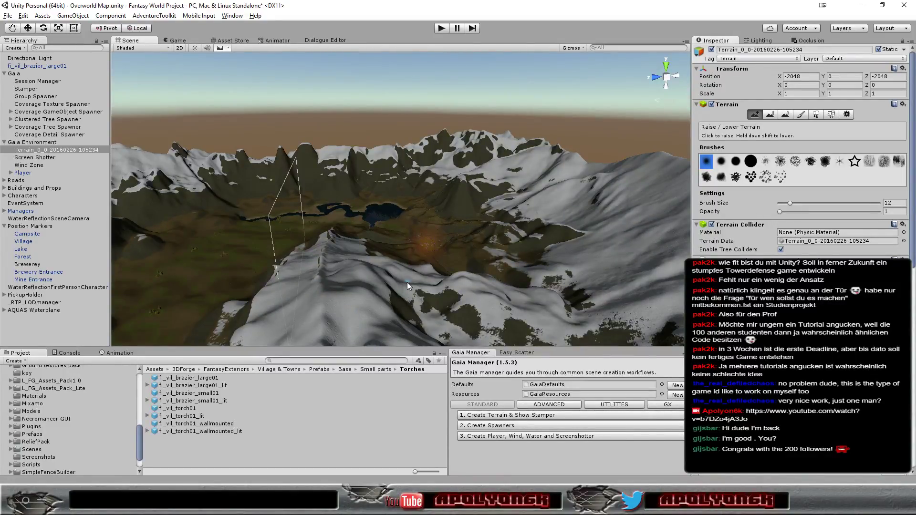
mouse_move(373, 297)
right_down()
mouse_move(388, 273)
mouse_move(393, 296)
mouse_move(398, 287)
right_up()
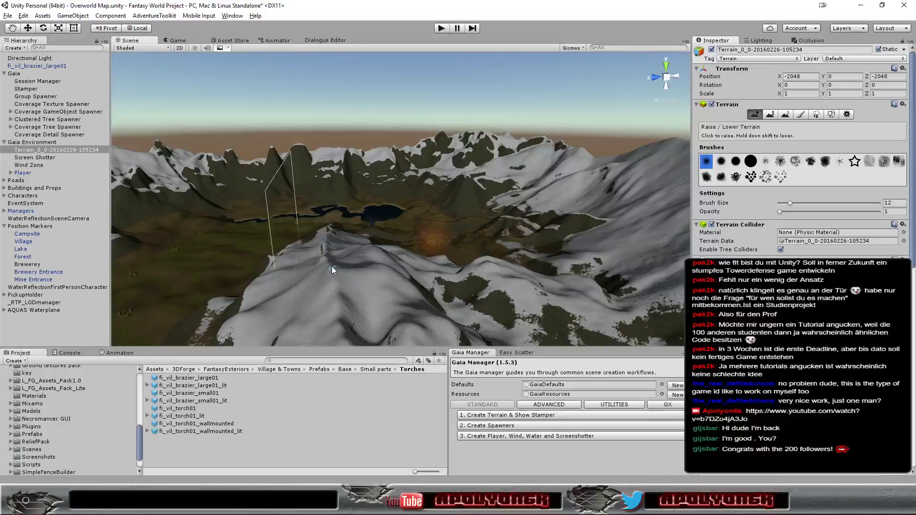
drag(332, 267, 325, 259)
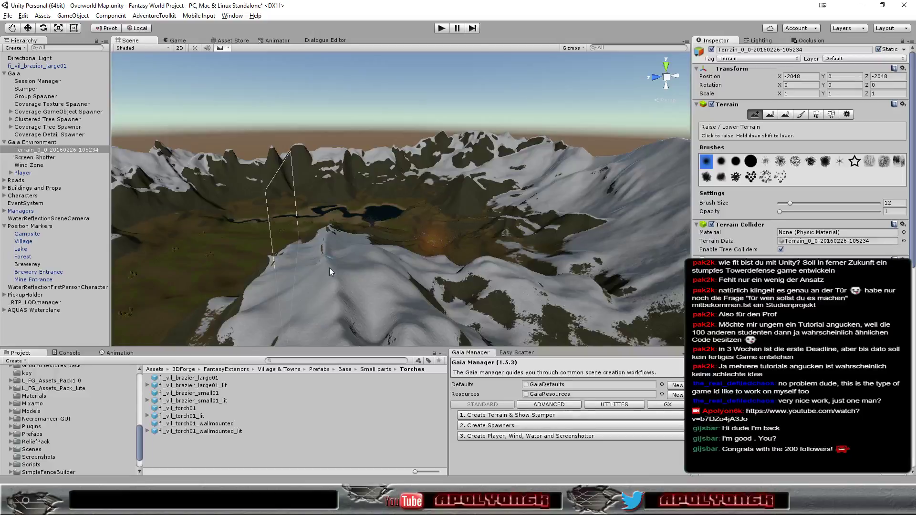
alt+drag(339, 280, 389, 263)
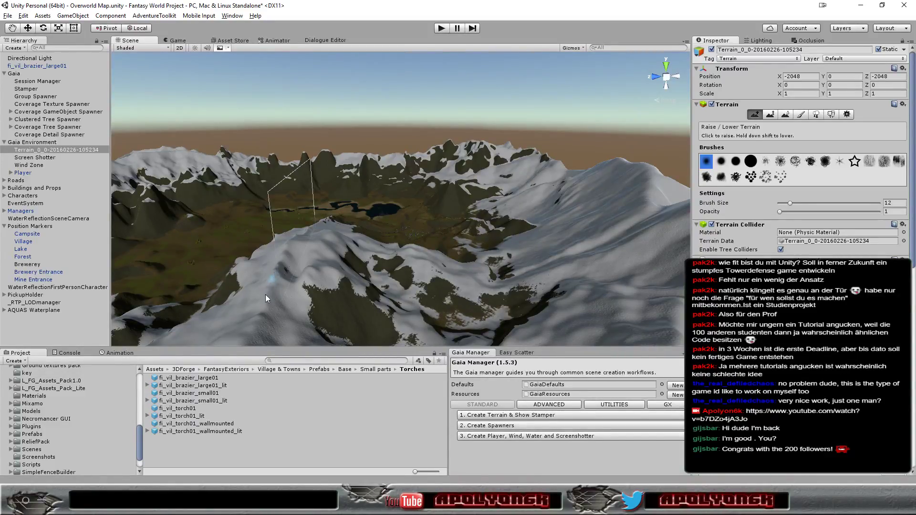
- Raise new ridges plus a broader, smoother ridge in the snowy foreground
drag(271, 286, 311, 301)
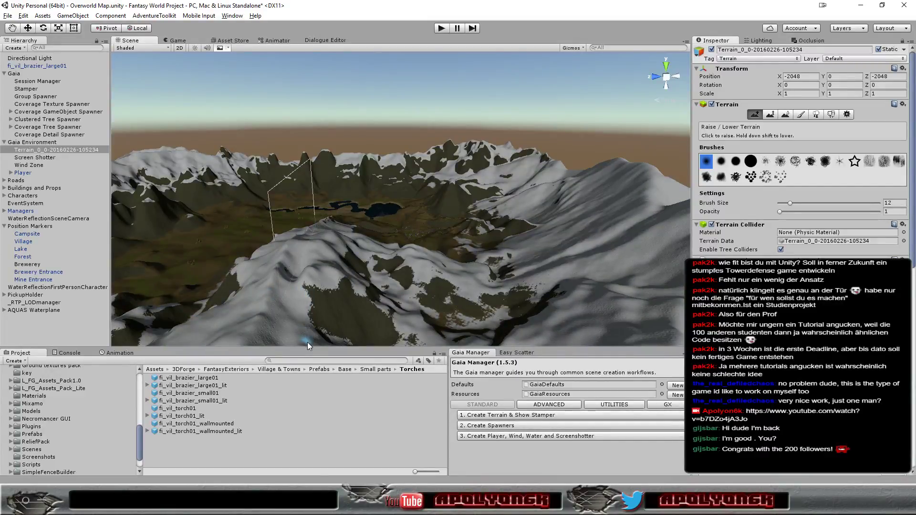
mouse_move(308, 343)
alt+mouse_down()
mouse_move(414, 309)
mouse_move(356, 312)
mouse_move(350, 300)
alt+mouse_up()
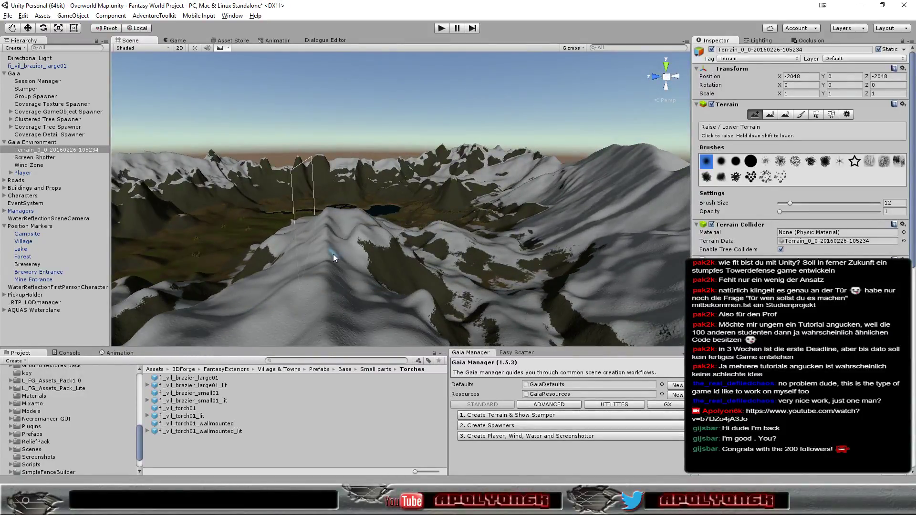
drag(333, 254, 328, 254)
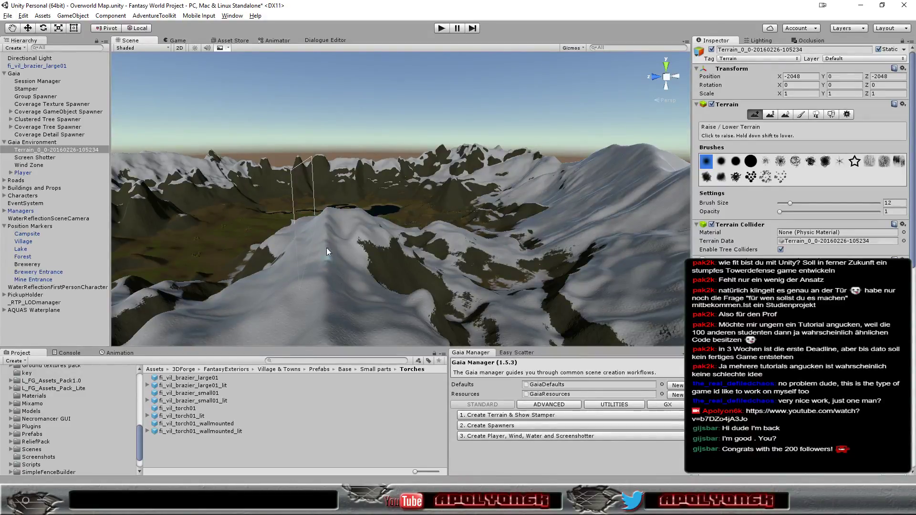
mouse_move(327, 260)
alt+mouse_down()
mouse_move(364, 278)
mouse_move(168, 367)
mouse_move(419, 291)
alt+mouse_up()
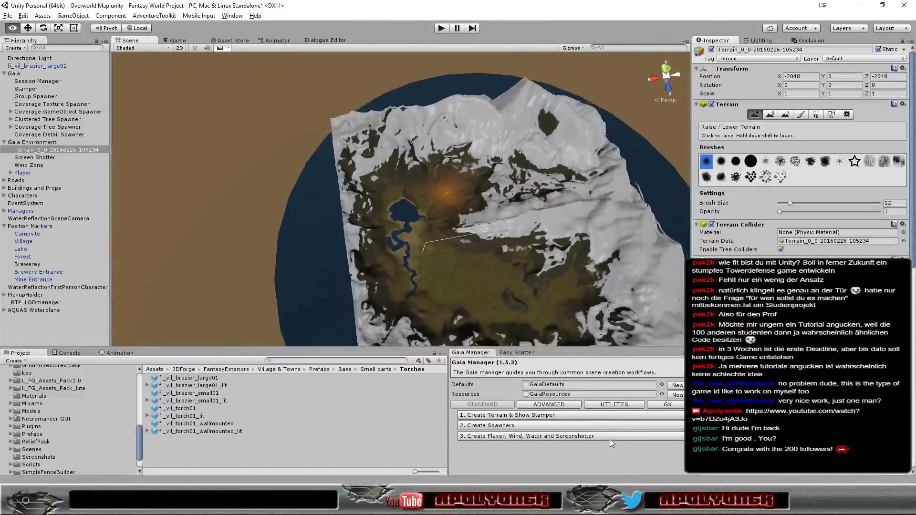
- Orbit from a top-down island view to close oblique views, ending high above the valley and lake
alt+drag(419, 290, 628, 445)
scroll(599, 249, up, 3)
mouse_move(598, 250)
alt+mouse_down()
mouse_move(578, 220)
mouse_move(430, 109)
alt+mouse_up()
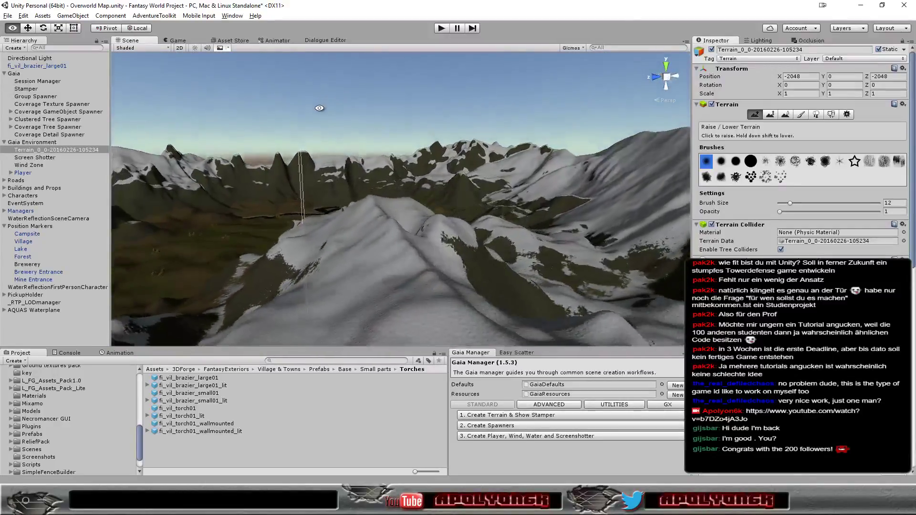
alt+drag(430, 109, 307, 96)
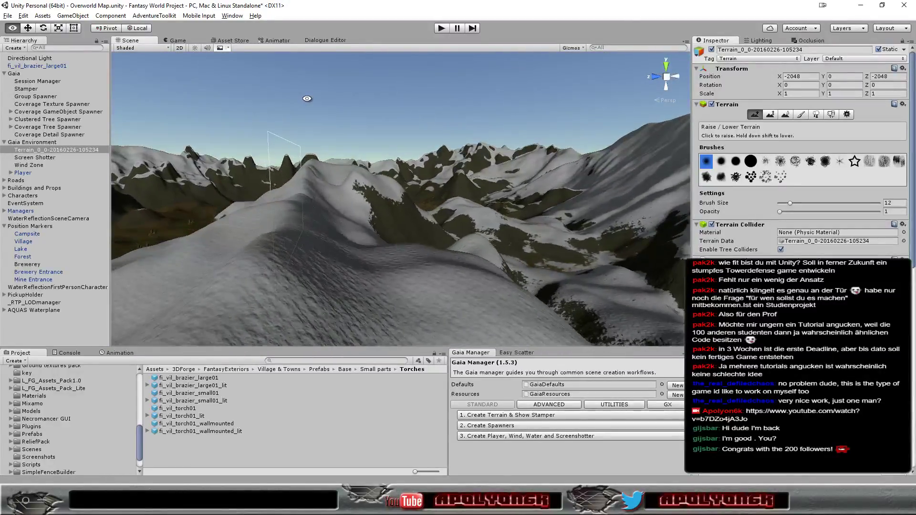
alt+drag(340, 170, 367, 263)
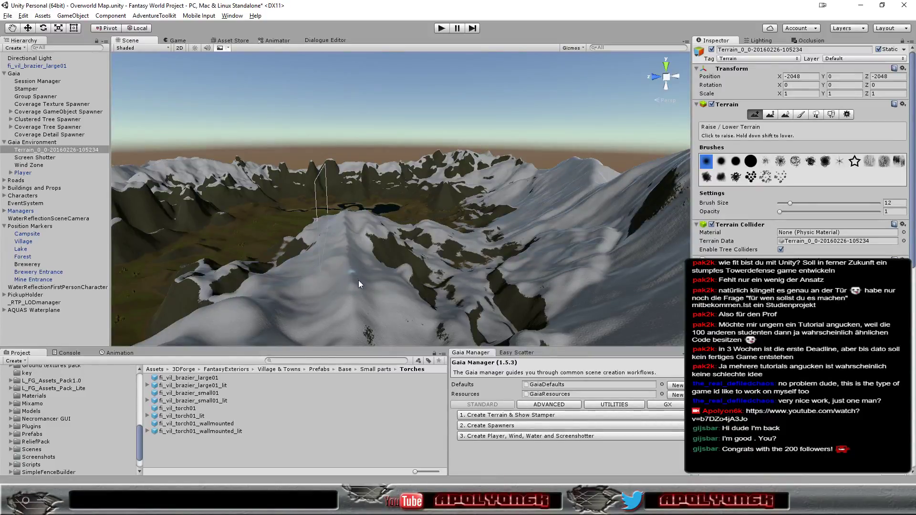
mouse_move(359, 280)
alt+mouse_down()
mouse_move(536, 342)
mouse_move(577, 255)
alt+mouse_up()
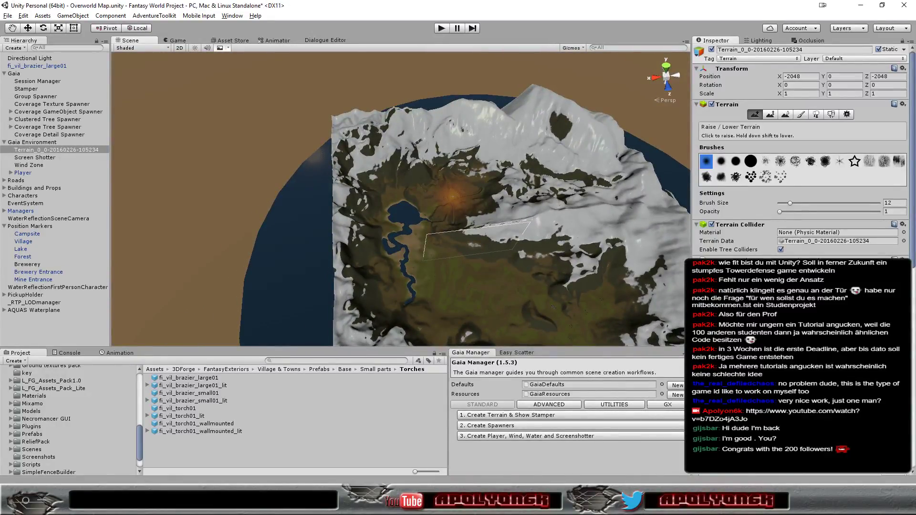
- In Chrome's Google tab, replace the previous query with a search for 'dragon bones'
key(alt+Tab)
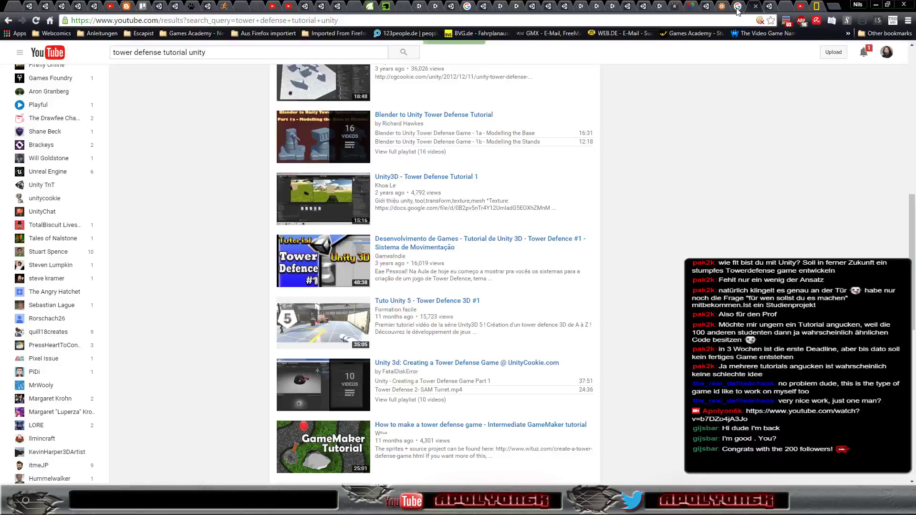
click(738, 11)
click(151, 57)
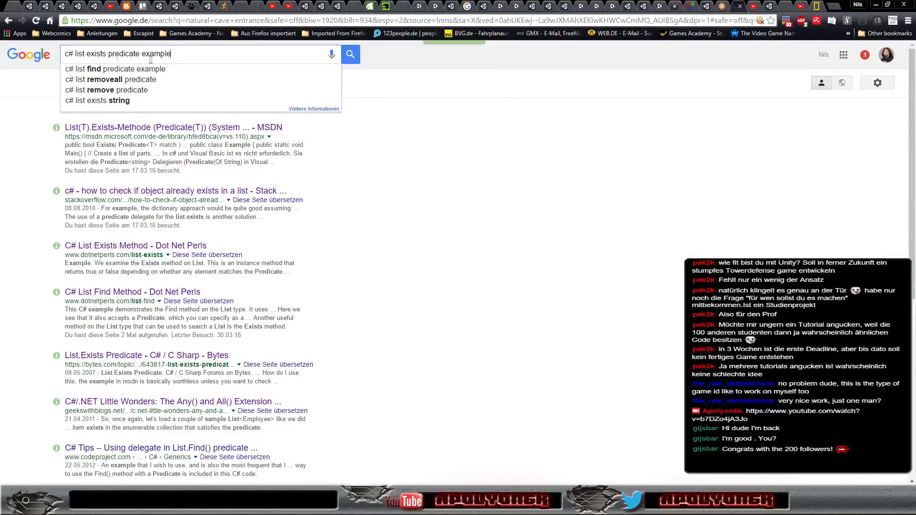
drag(171, 54, 60, 61)
text(dr)
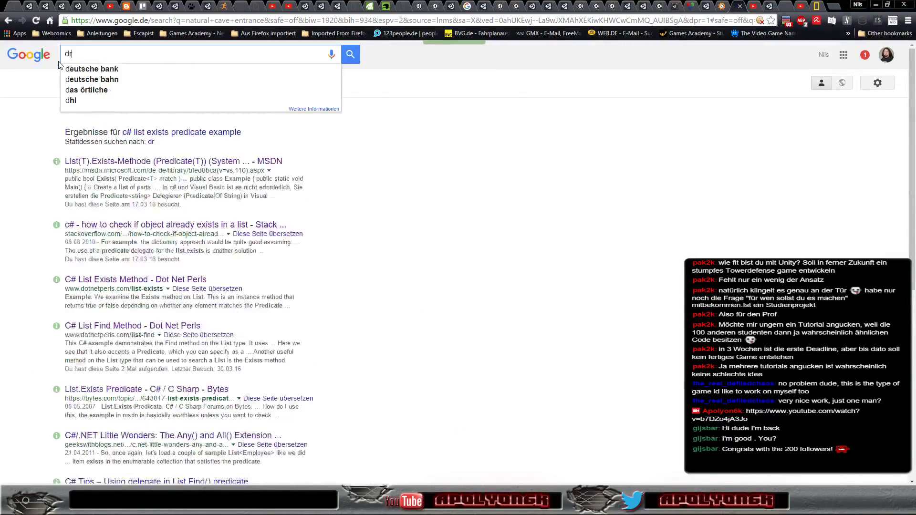
text(agon bon)
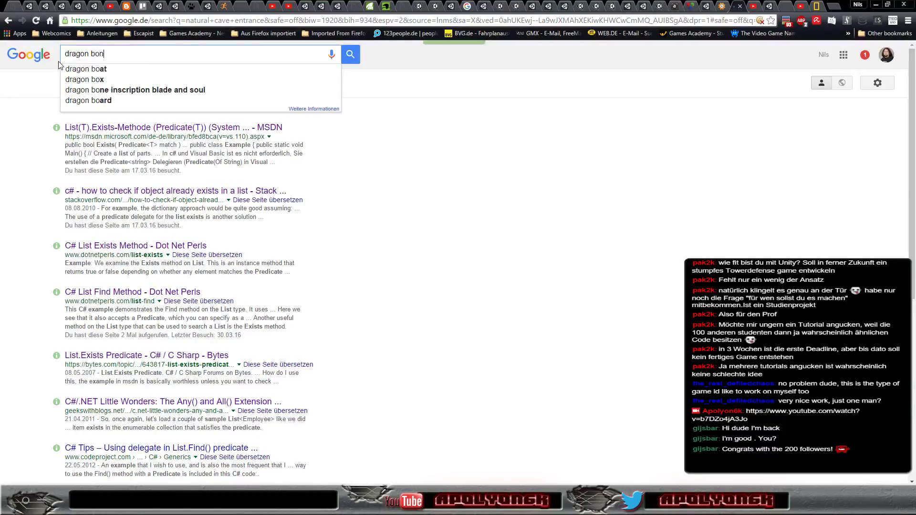
text(es)
key(Return)
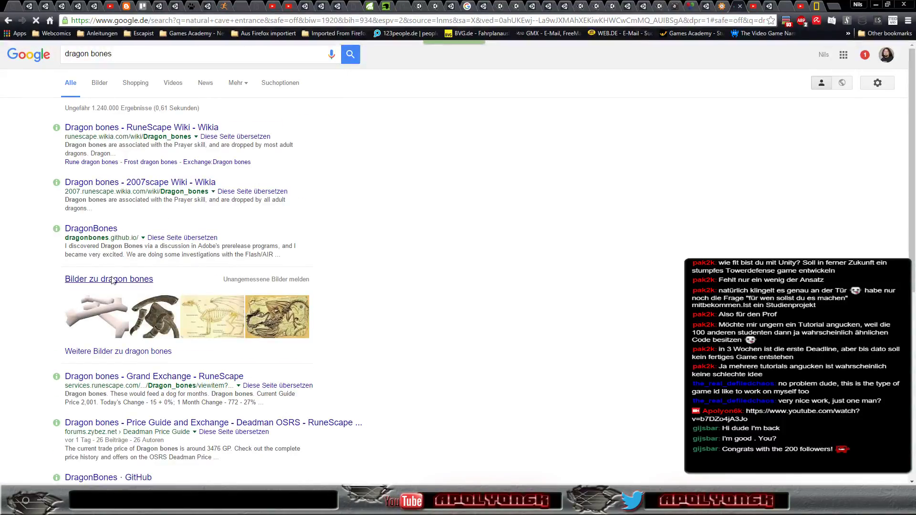
- Open the 'Bilder zu dragon bones' image results and scroll through the thumbnails
click(113, 280)
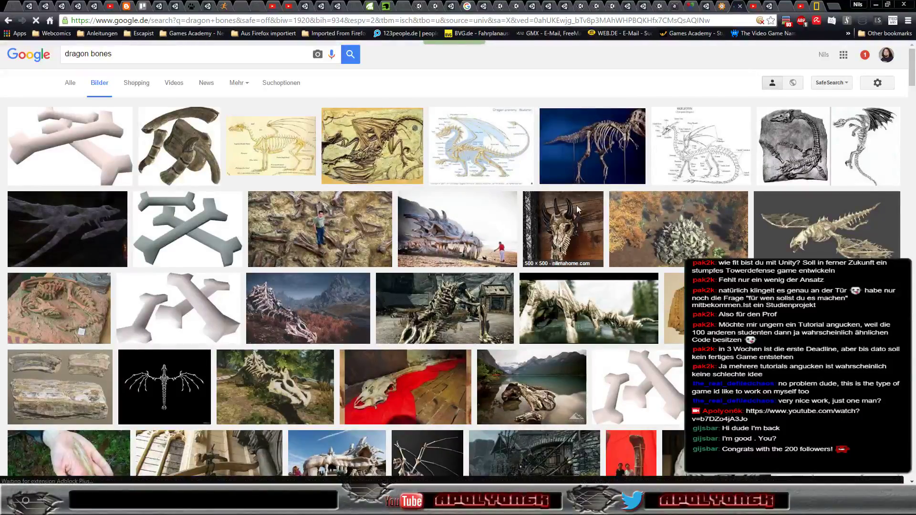
scroll(536, 137, down, 2)
scroll(536, 138, down, 2)
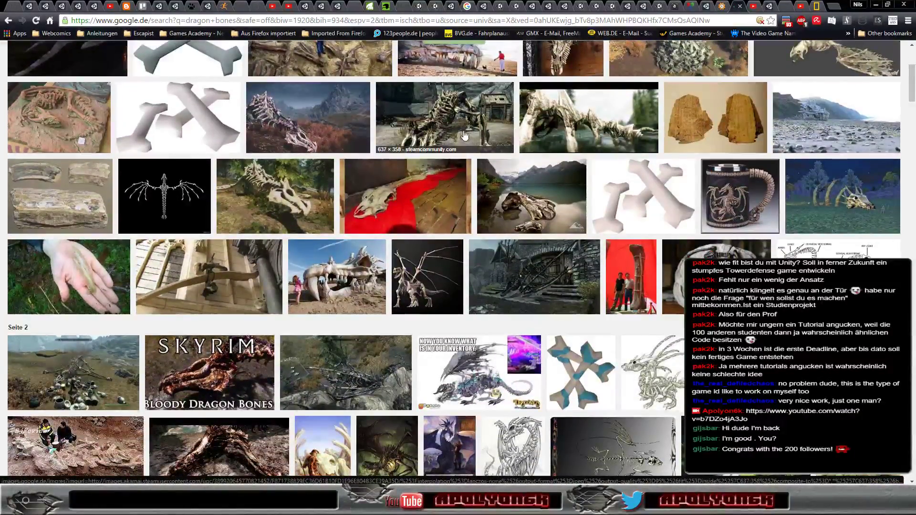
scroll(422, 127, down, 3)
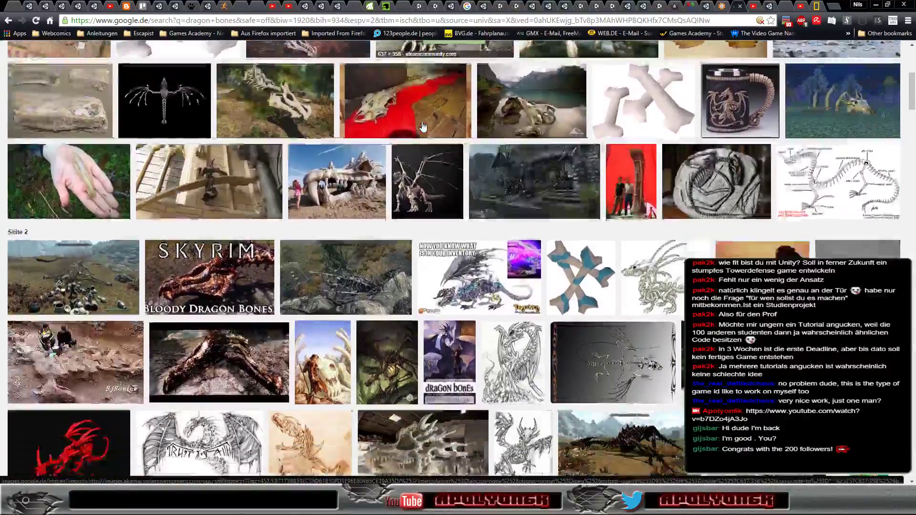
scroll(423, 127, down, 2)
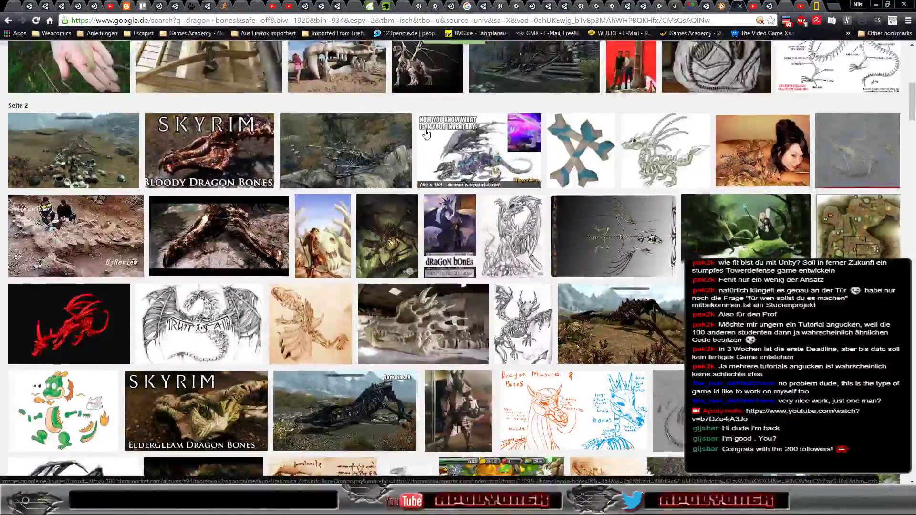
scroll(426, 133, down, 2)
scroll(426, 134, up, 2)
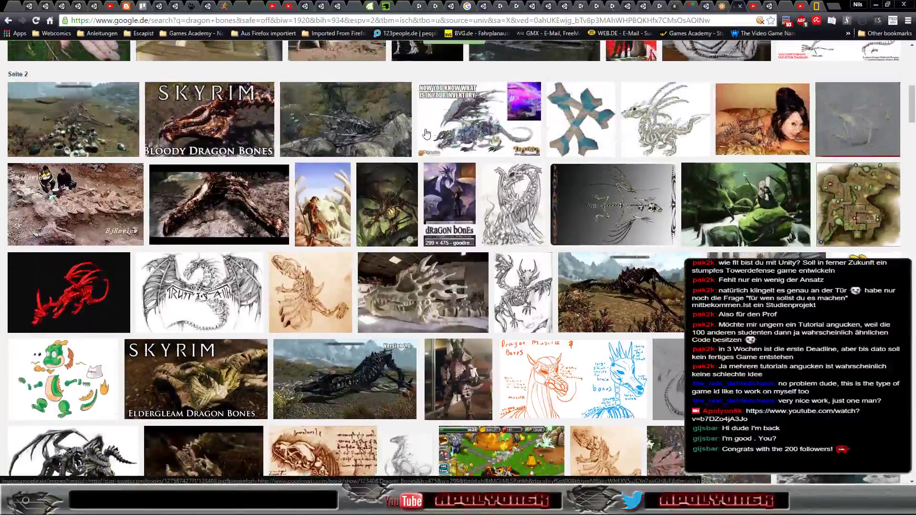
scroll(426, 134, up, 3)
scroll(426, 133, up, 5)
scroll(426, 133, up, 5)
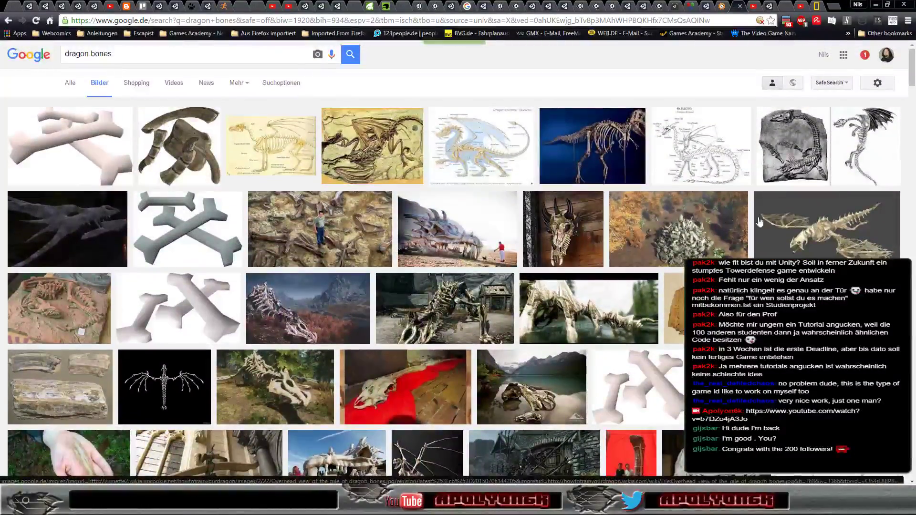
click(821, 233)
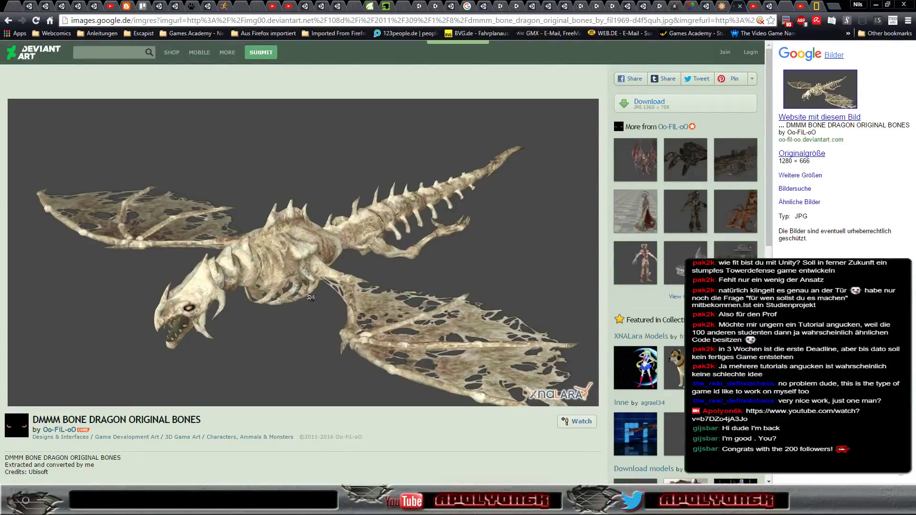
click(297, 297)
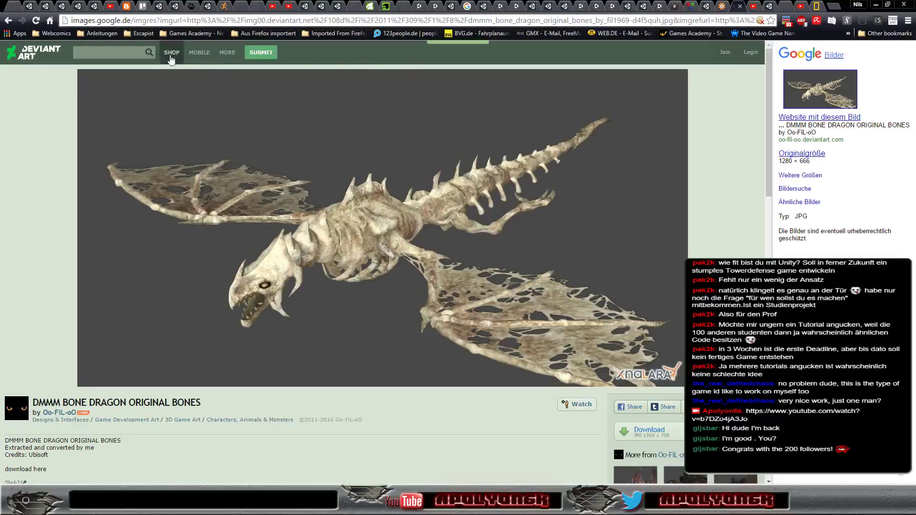
click(9, 21)
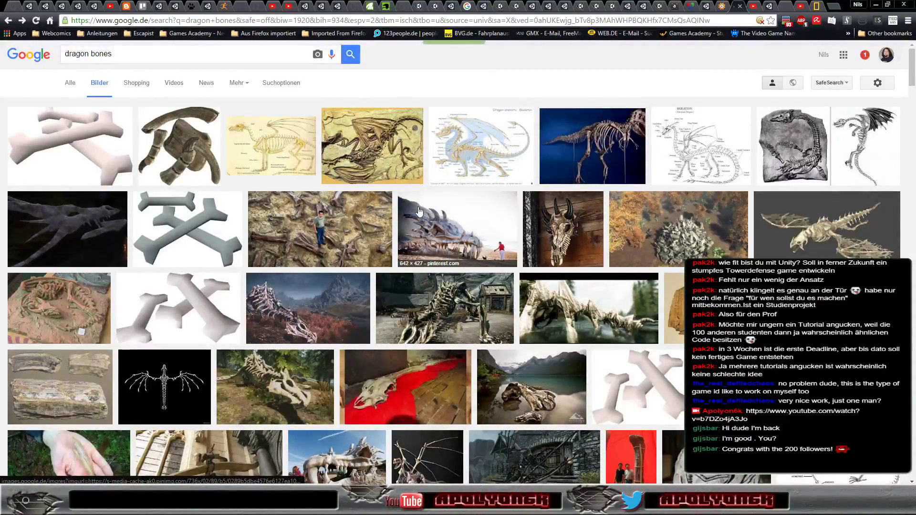
- View the Dragon Bones Mug image's page, then return to the image results
scroll(419, 212, down, 2)
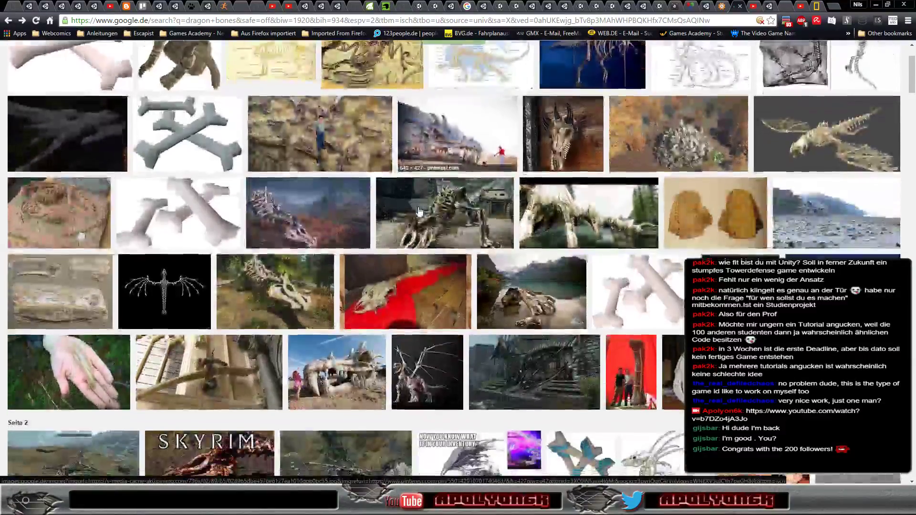
scroll(425, 208, down, 3)
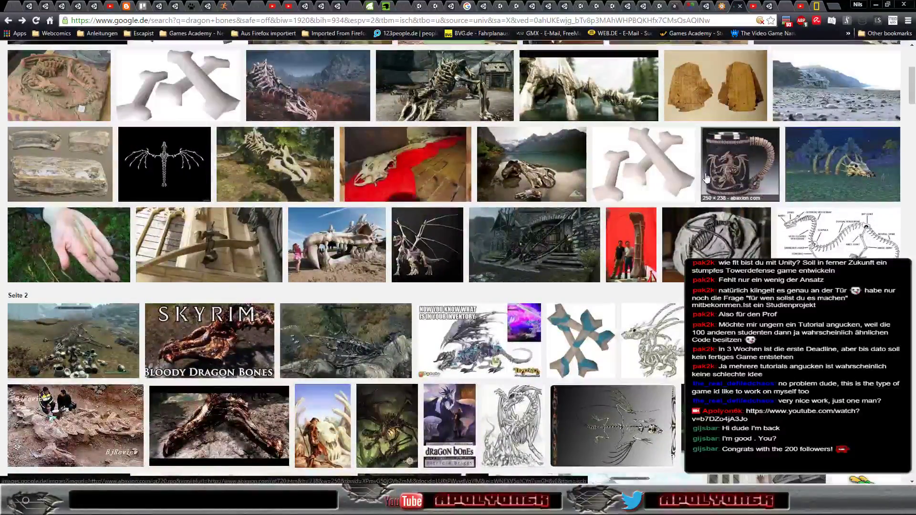
click(724, 171)
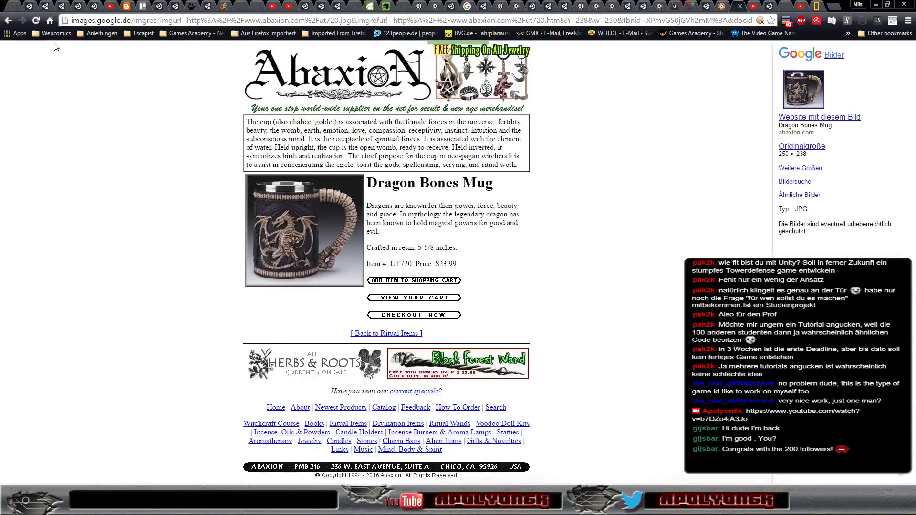
click(8, 20)
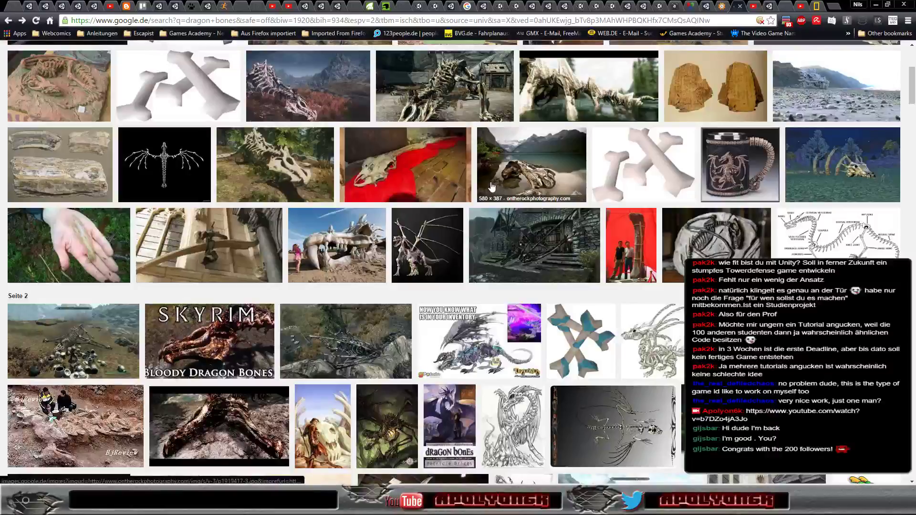
- Scroll the dragon bones results down into the third page of skeleton pictures
scroll(549, 172, down, 2)
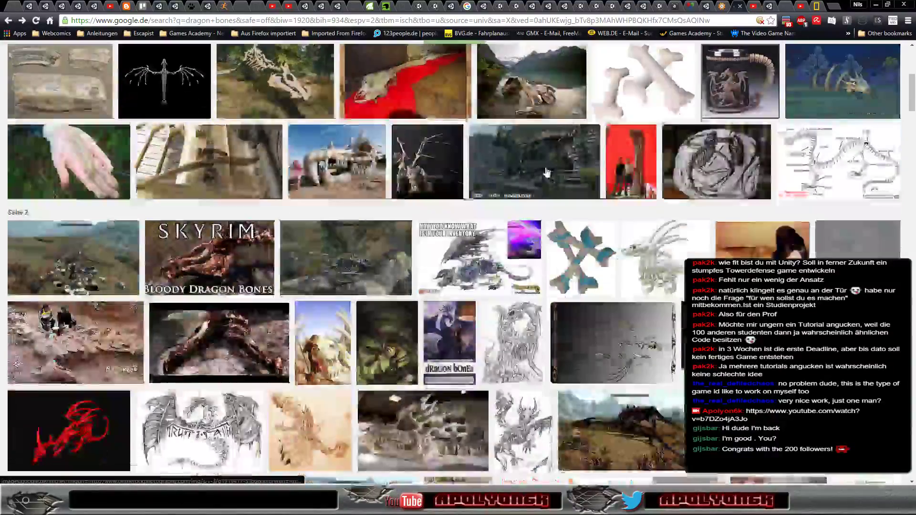
scroll(441, 154, down, 2)
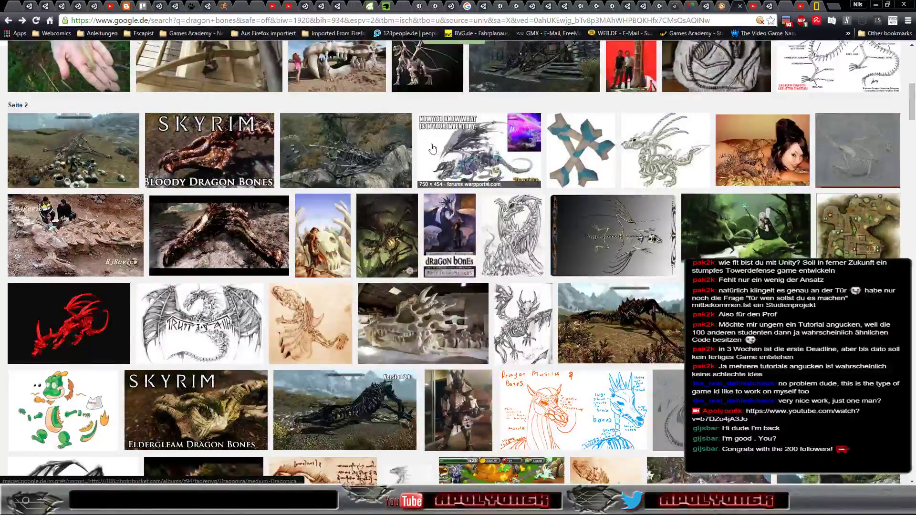
scroll(441, 154, down, 2)
scroll(403, 141, down, 1)
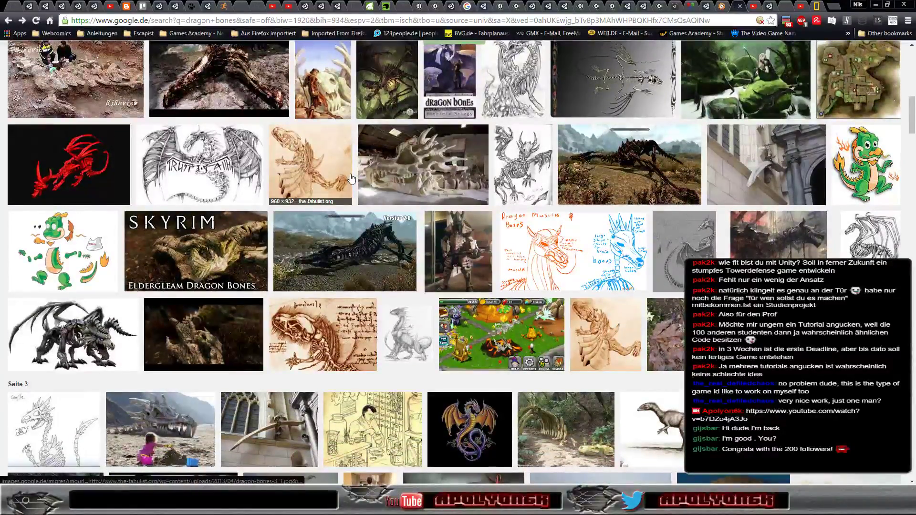
scroll(334, 172, down, 3)
scroll(315, 167, down, 2)
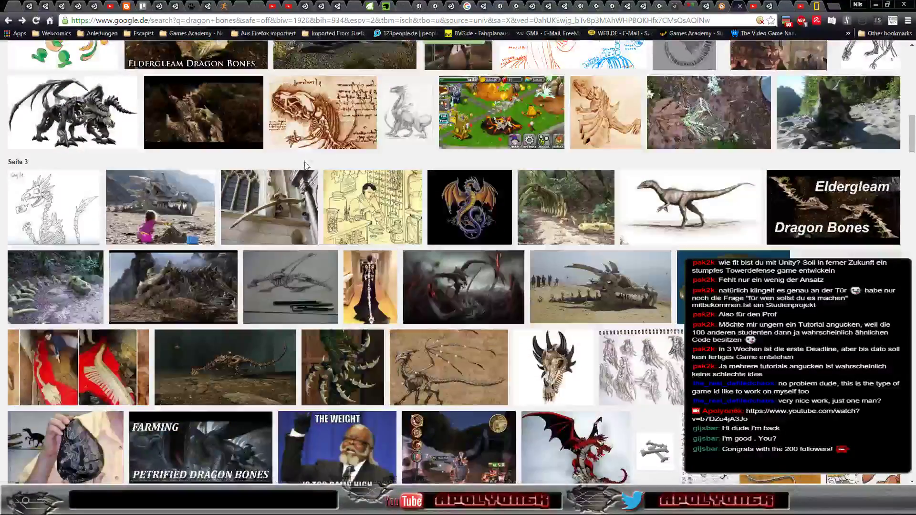
scroll(286, 227, down, 1)
scroll(287, 185, down, 2)
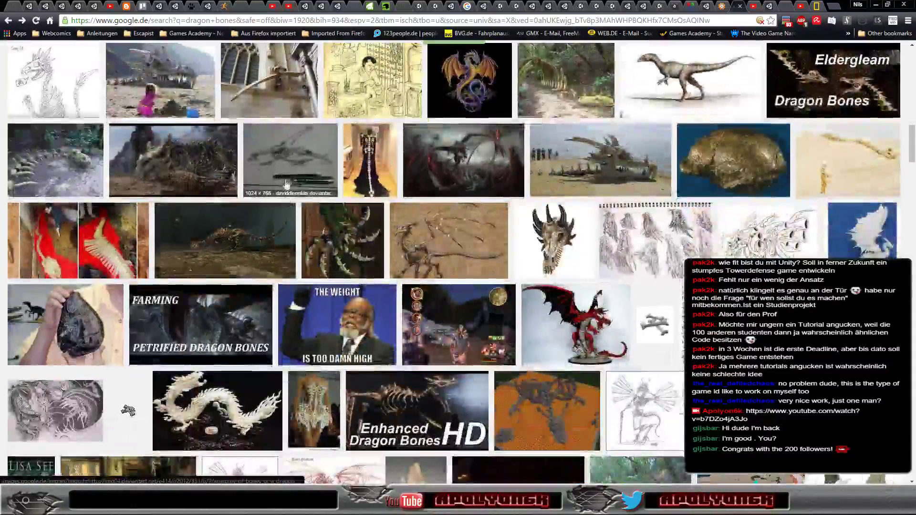
scroll(283, 167, down, 1)
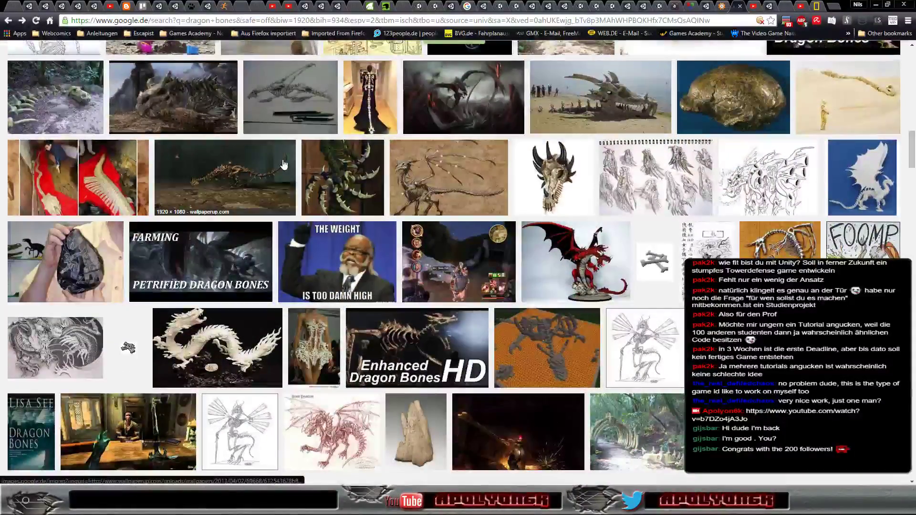
- Open the Wikia Dragon Physiology article from the dragon skeleton thumbnail
click(423, 183)
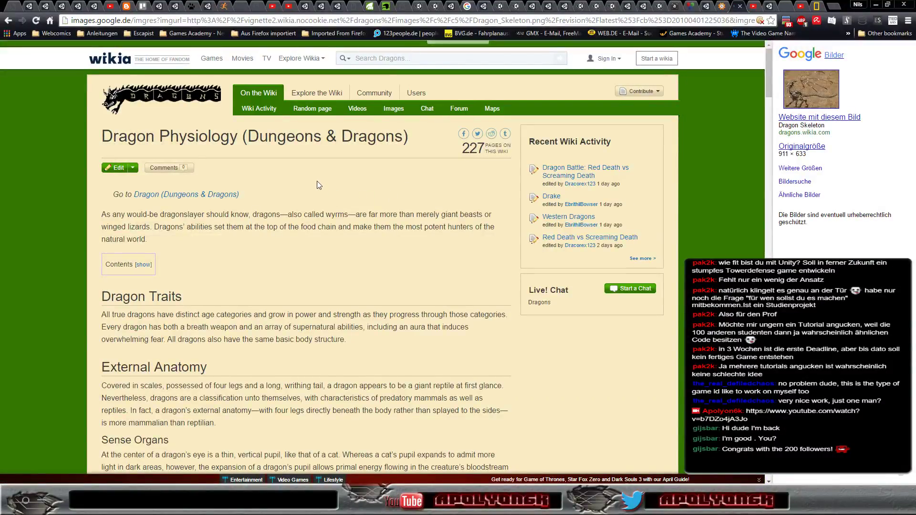
scroll(316, 181, down, 6)
scroll(318, 181, down, 2)
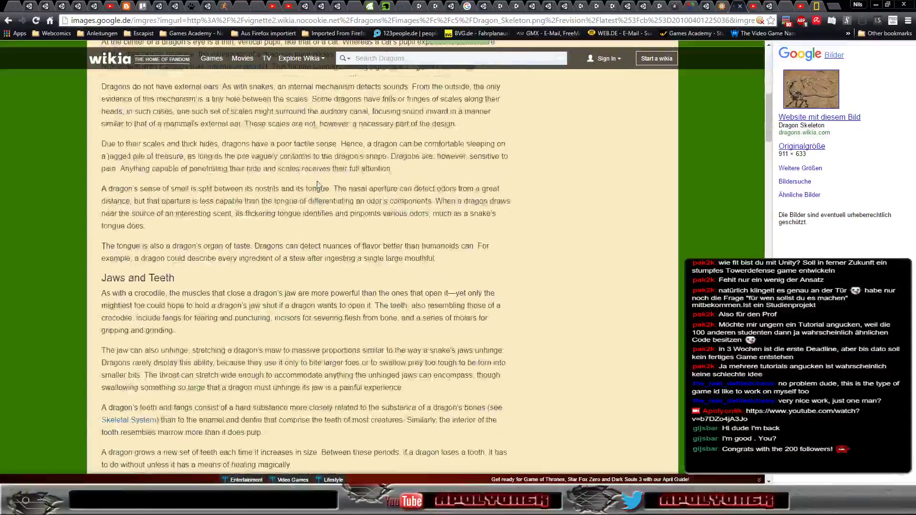
scroll(318, 181, down, 5)
scroll(318, 181, down, 6)
scroll(317, 181, down, 3)
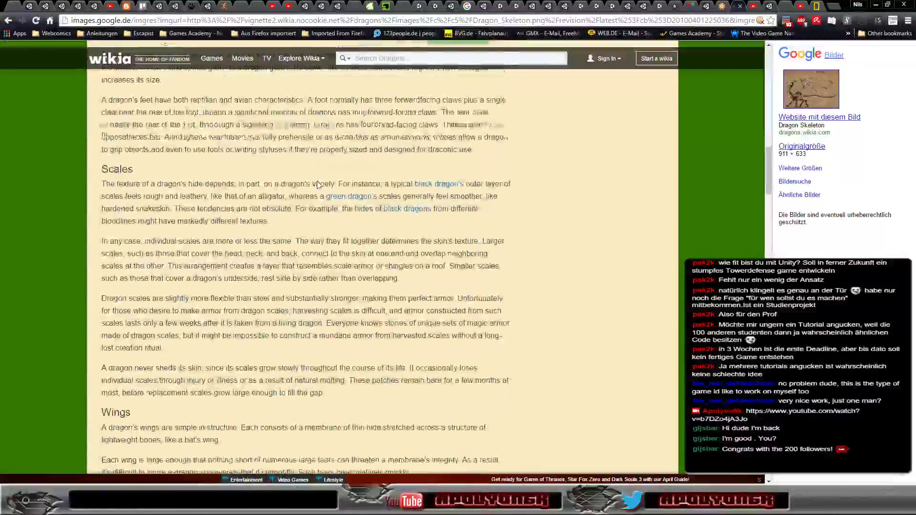
scroll(318, 181, down, 4)
- Enlarge the labelled Dragon Skeleton.png diagram in the Skeletal System section
scroll(318, 181, down, 2)
scroll(317, 182, down, 4)
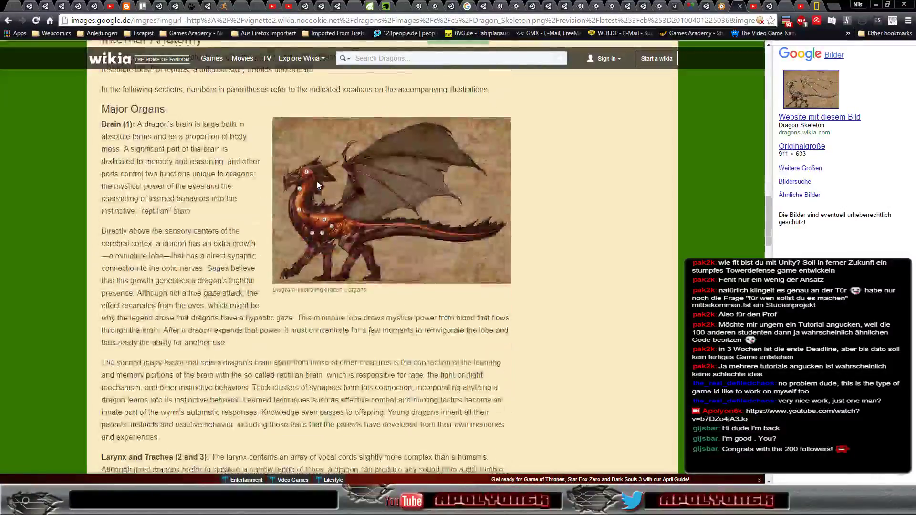
scroll(317, 182, down, 4)
scroll(318, 182, down, 2)
scroll(317, 183, down, 2)
scroll(318, 185, down, 4)
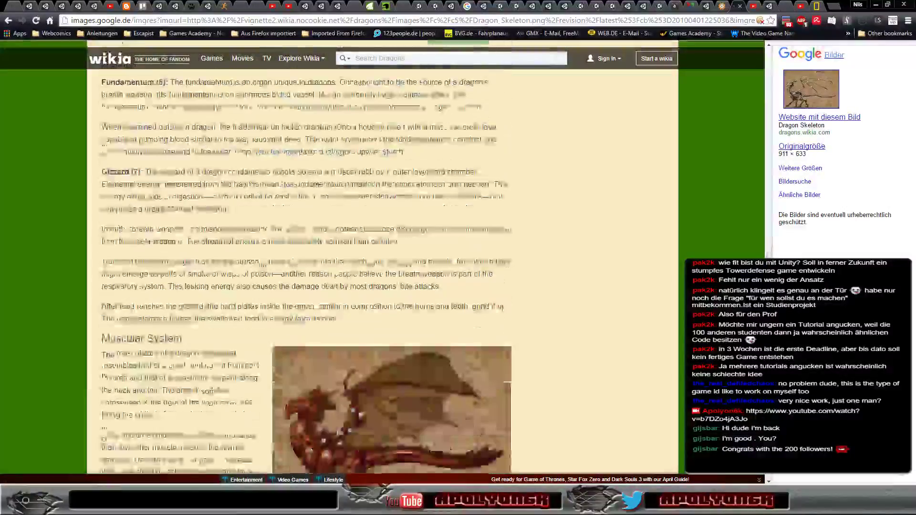
scroll(319, 185, down, 3)
scroll(318, 185, down, 2)
scroll(319, 185, down, 5)
scroll(319, 185, down, 2)
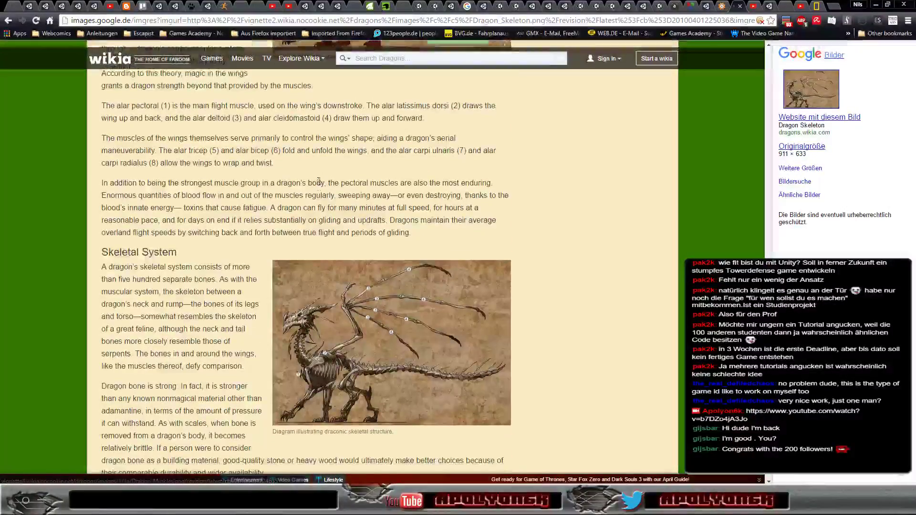
scroll(318, 185, down, 2)
scroll(318, 186, up, 1)
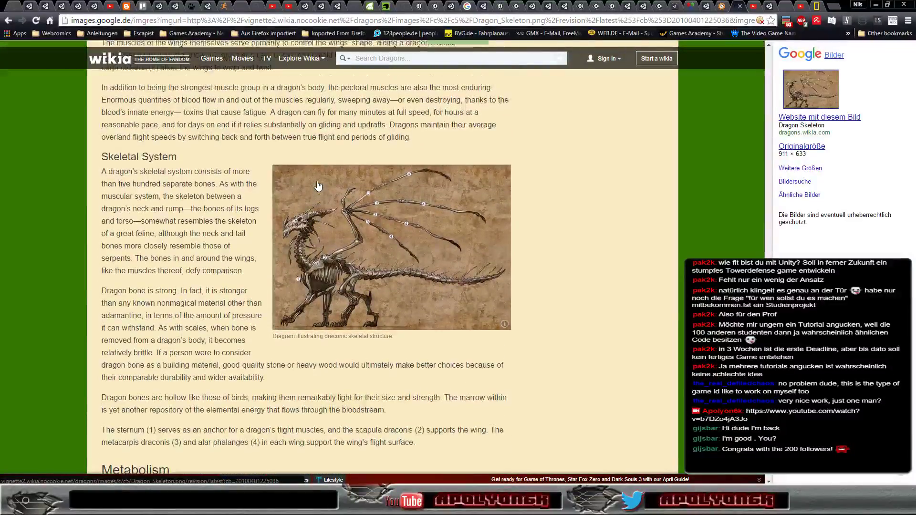
click(361, 280)
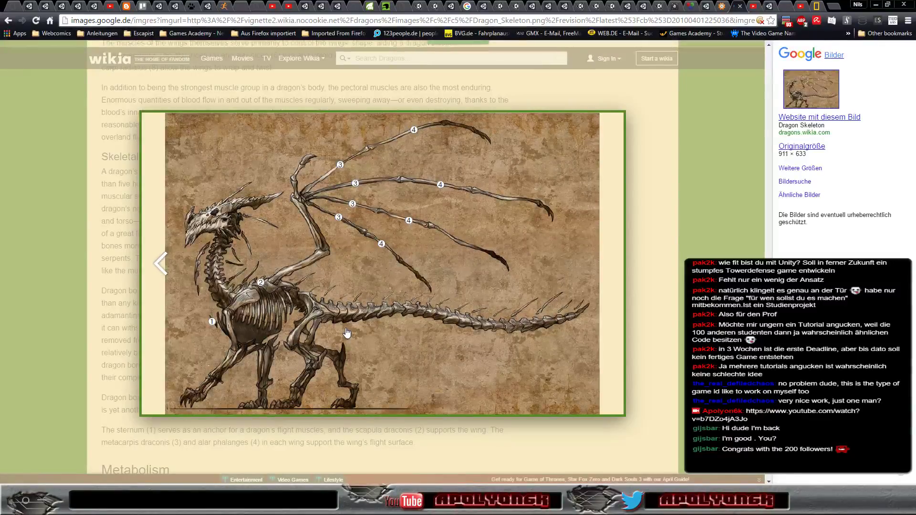
- Close the enlarged skeleton diagram, scroll to the Diet section, and switch back to Unity
mouse_move(331, 318)
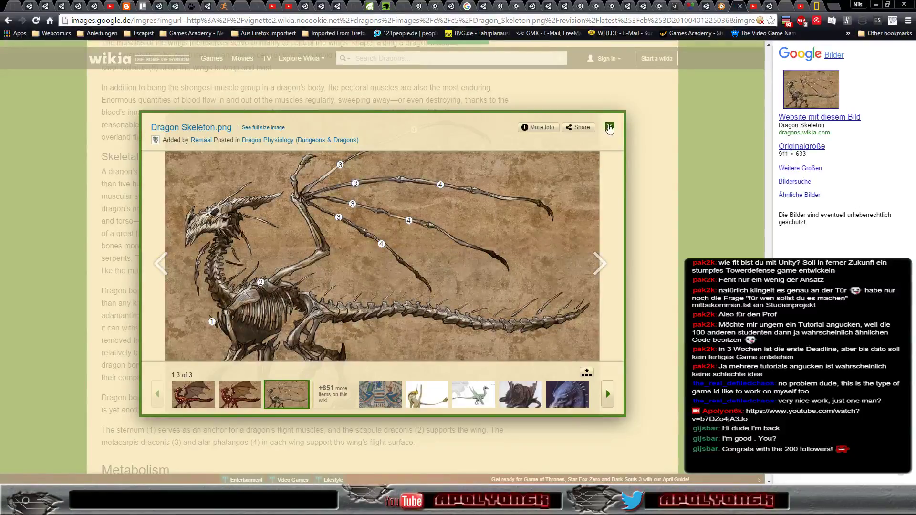
click(609, 128)
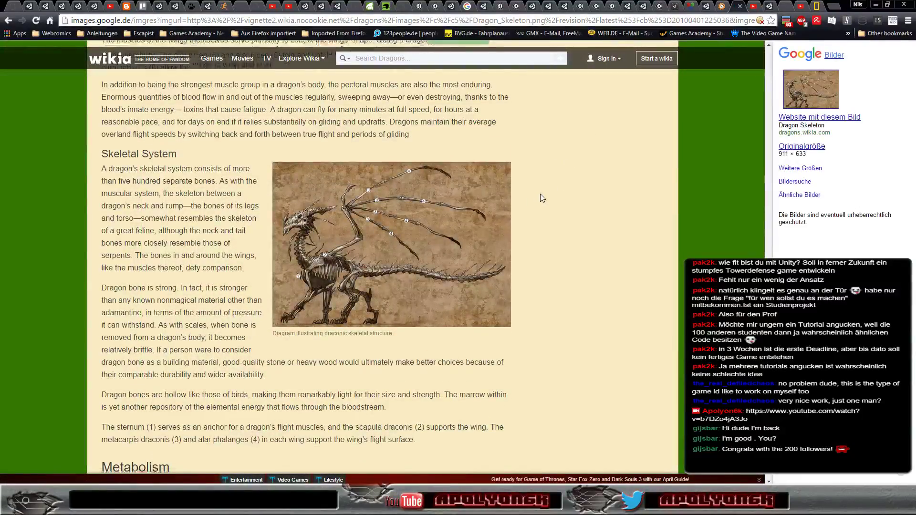
scroll(542, 198, down, 7)
scroll(542, 198, down, 6)
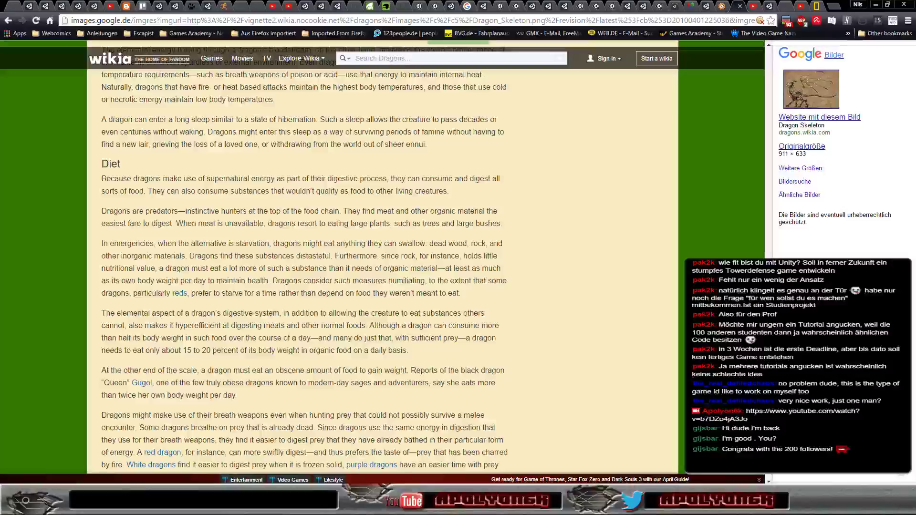
key(alt+Tab)
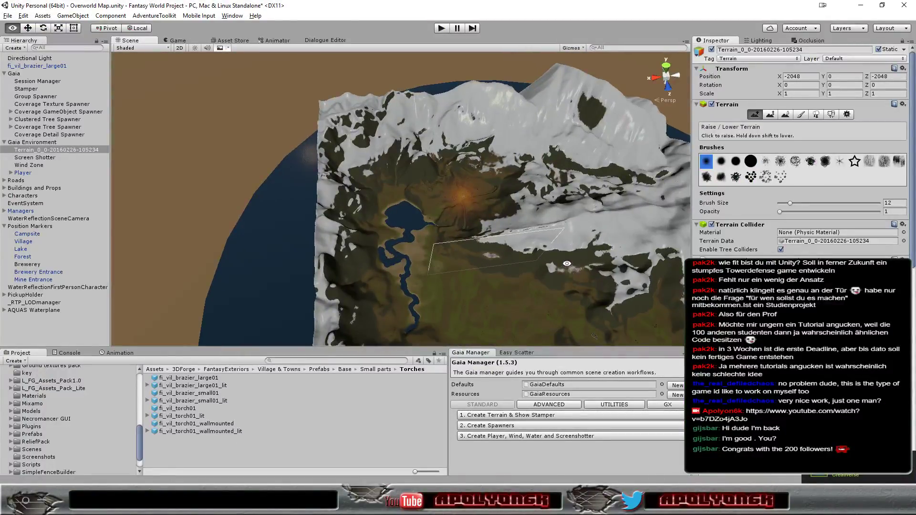
mouse_move(567, 264)
alt+mouse_down()
mouse_move(331, 150)
mouse_move(496, 204)
mouse_move(305, 182)
mouse_move(349, 168)
mouse_move(318, 186)
mouse_move(329, 181)
alt+mouse_up()
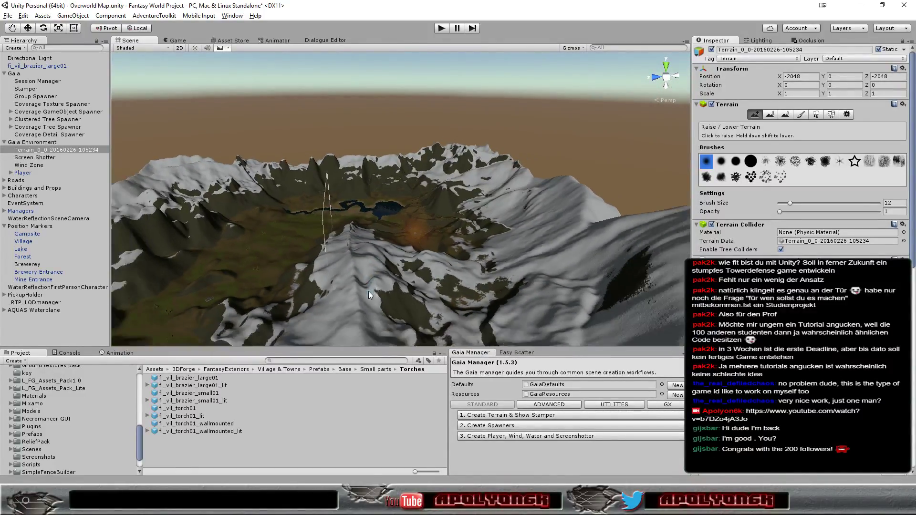
mouse_move(368, 291)
alt+mouse_down()
mouse_move(317, 310)
mouse_move(482, 257)
mouse_move(352, 277)
mouse_move(416, 272)
mouse_move(460, 251)
mouse_move(411, 301)
alt+mouse_up()
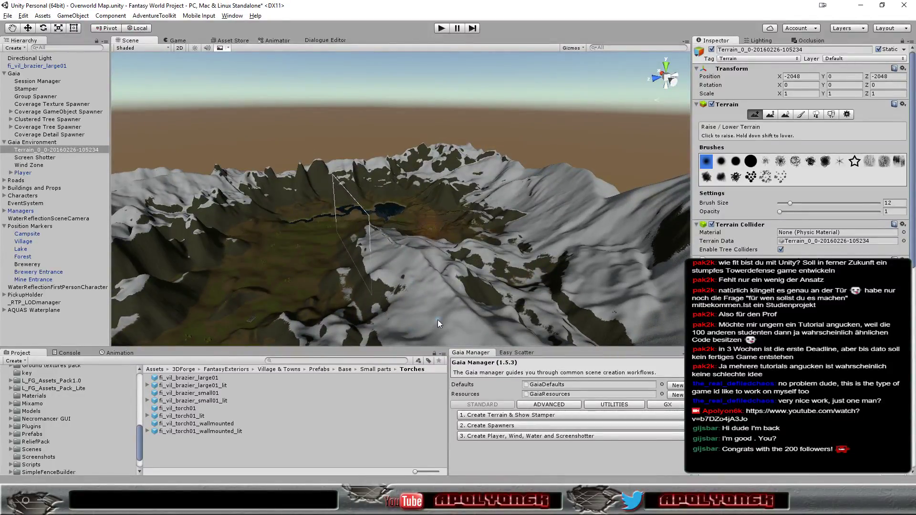
scroll(452, 291, up, 3)
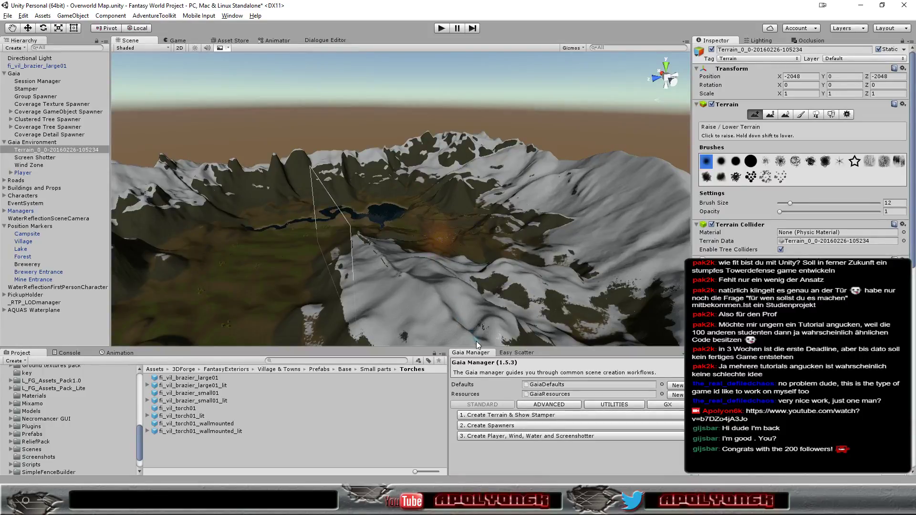
mouse_move(476, 341)
alt+mouse_down()
mouse_move(464, 312)
mouse_move(458, 317)
mouse_move(538, 308)
mouse_move(468, 303)
alt+mouse_up()
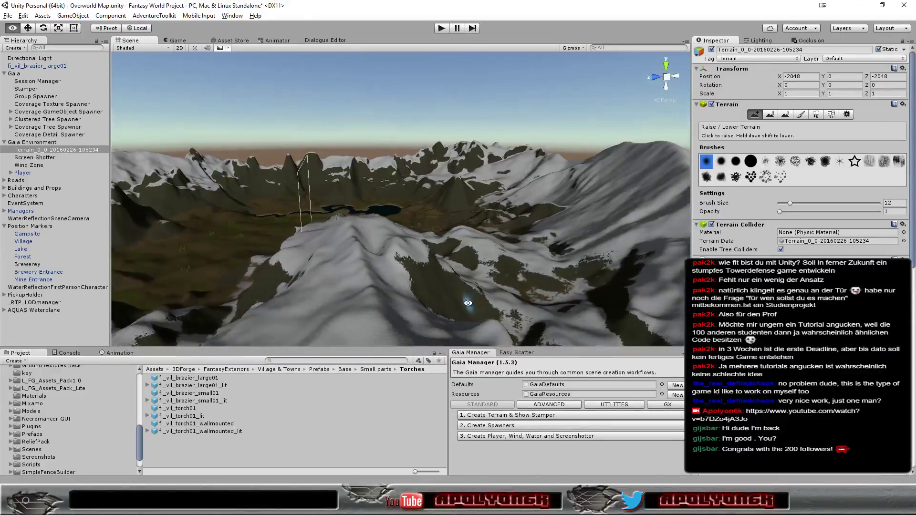
mouse_move(468, 303)
alt+mouse_down()
mouse_move(396, 289)
mouse_move(567, 297)
mouse_move(519, 293)
alt+mouse_up()
scroll(459, 289, down, 5)
scroll(519, 293, up, 5)
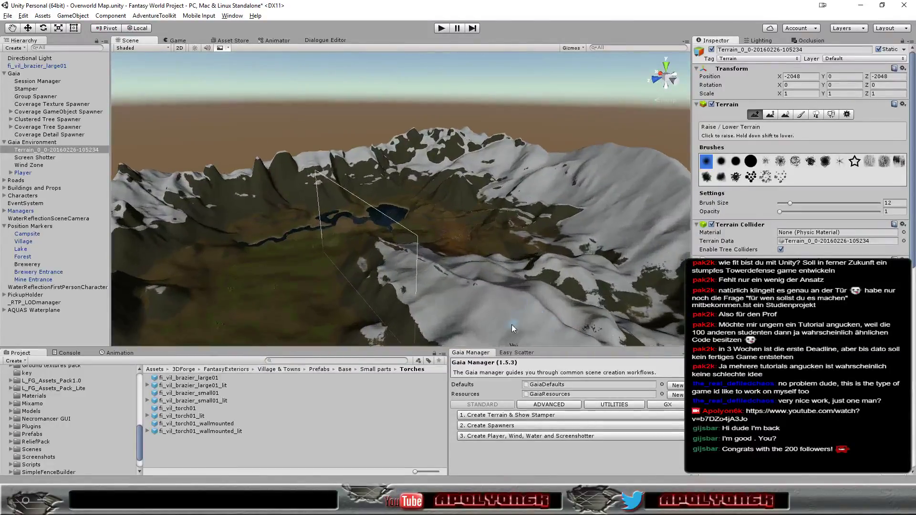
alt+drag(512, 325, 447, 307)
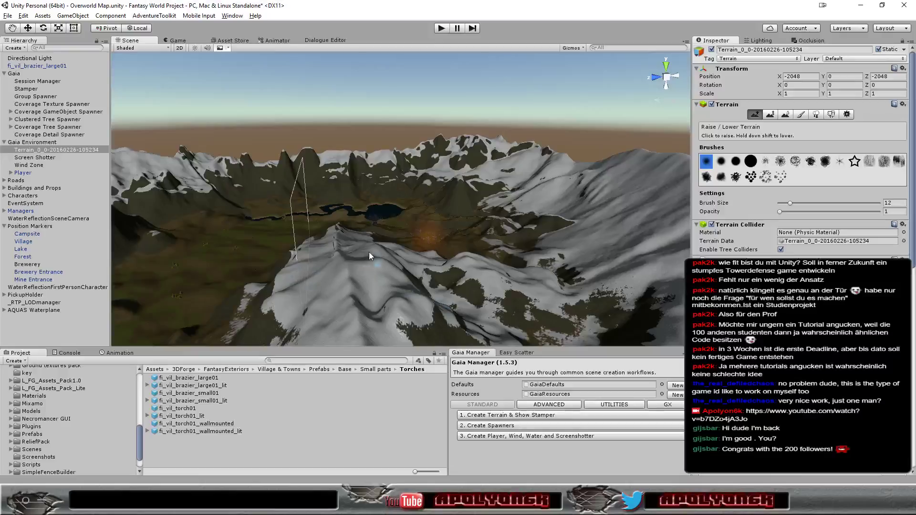
scroll(368, 284, down, 5)
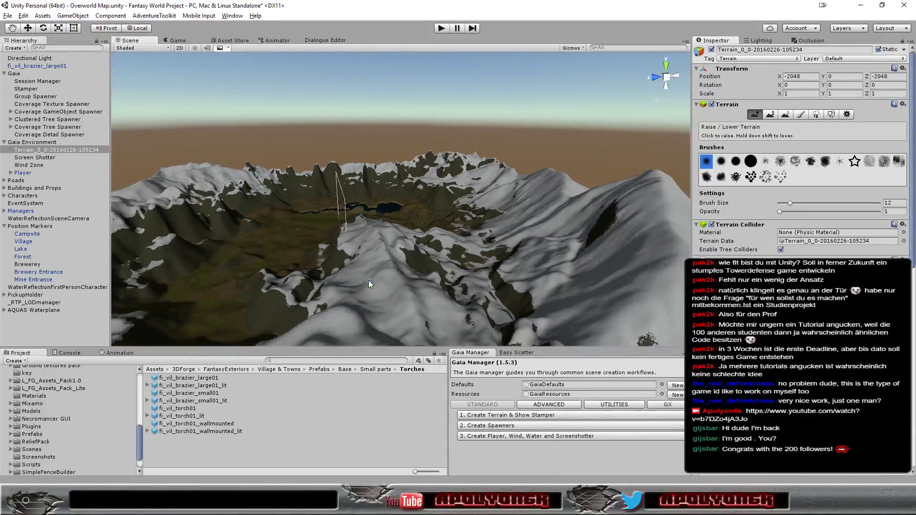
mouse_move(375, 290)
alt+mouse_down()
mouse_move(376, 308)
mouse_move(382, 300)
alt+mouse_up()
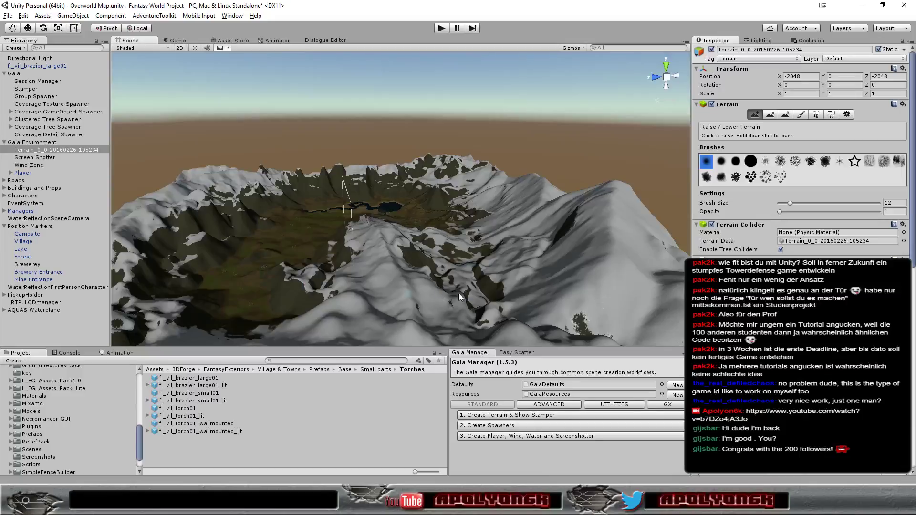
scroll(475, 277, down, 3)
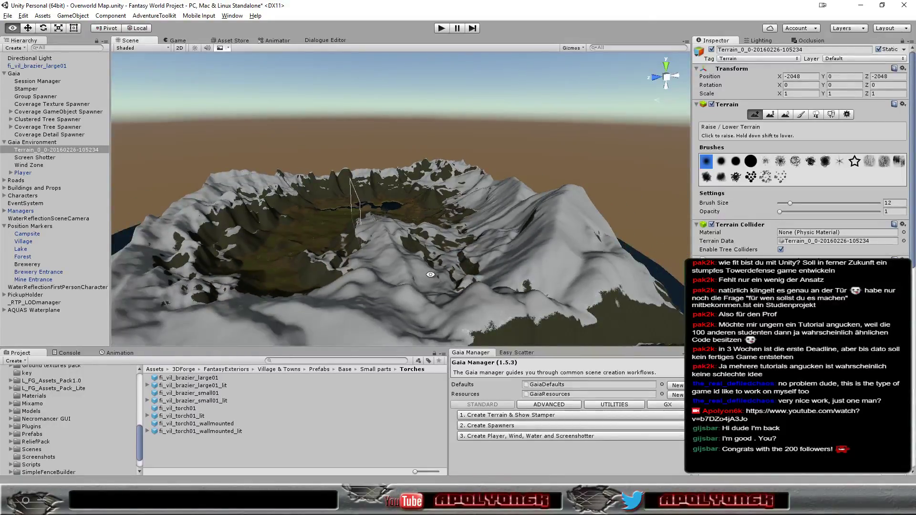
alt+drag(431, 274, 310, 263)
mouse_move(367, 291)
alt+mouse_down()
mouse_move(526, 337)
mouse_move(420, 302)
mouse_move(437, 304)
mouse_move(396, 316)
alt+mouse_up()
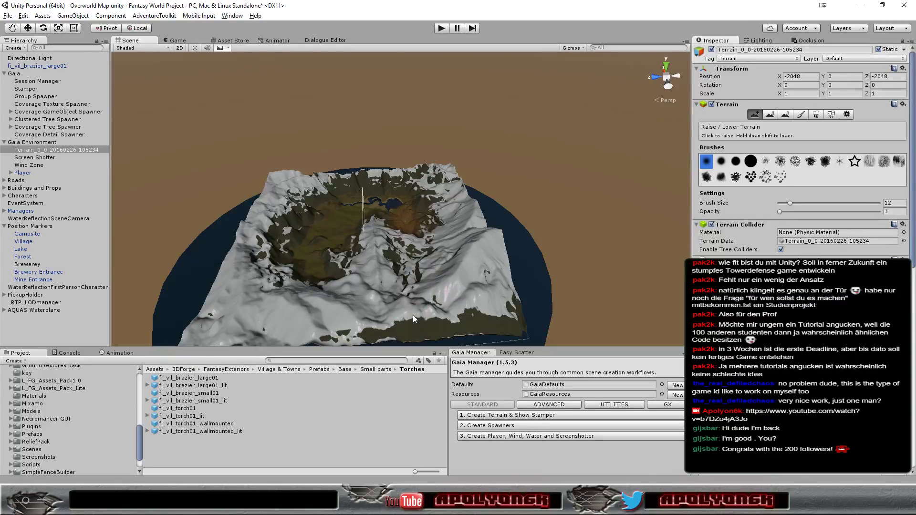
- Orbit and zoom the Scene view to look down over the mountain ring and central lake
mouse_move(403, 313)
alt+mouse_down()
mouse_move(589, 281)
mouse_move(410, 319)
mouse_move(416, 299)
mouse_move(458, 260)
mouse_move(463, 281)
mouse_move(411, 261)
alt+mouse_up()
scroll(417, 299, up, 5)
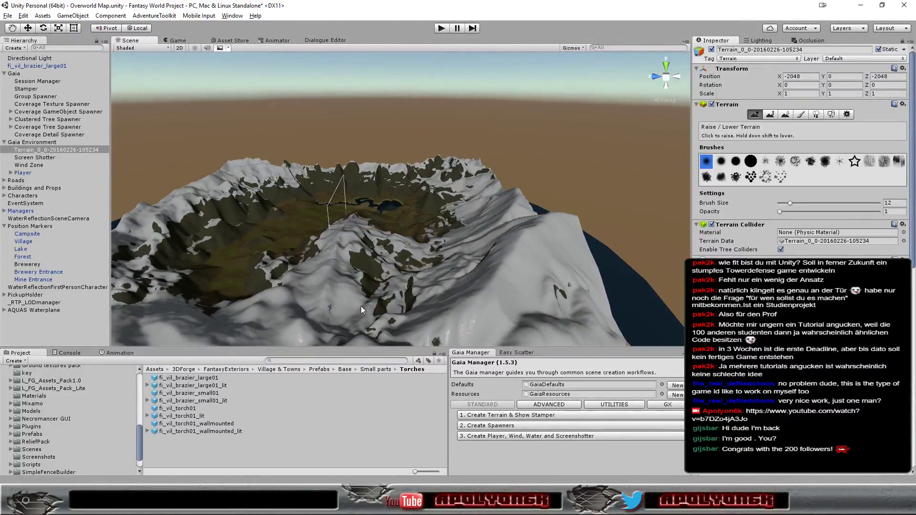
mouse_move(314, 290)
alt+mouse_down()
mouse_move(324, 298)
mouse_move(431, 294)
mouse_move(357, 287)
alt+mouse_up()
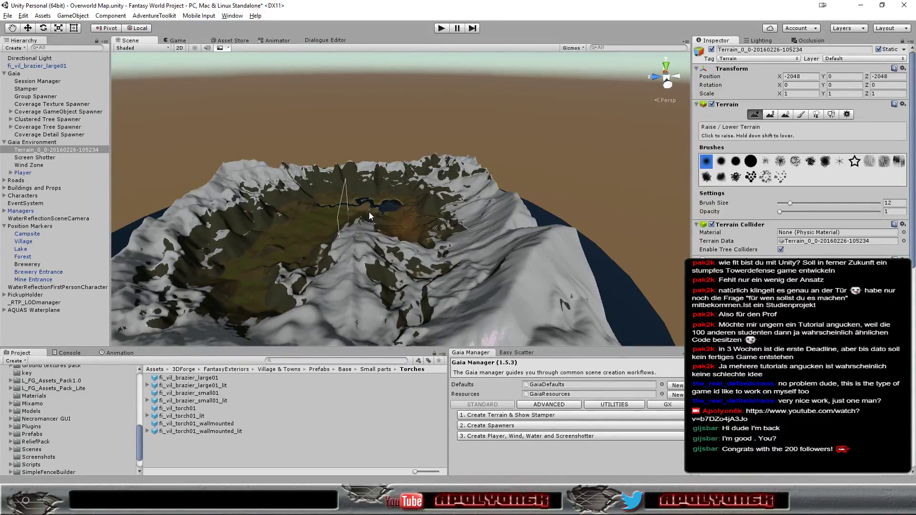
mouse_move(396, 259)
alt+mouse_down()
mouse_move(325, 299)
mouse_move(367, 221)
mouse_move(471, 225)
mouse_move(345, 233)
alt+mouse_up()
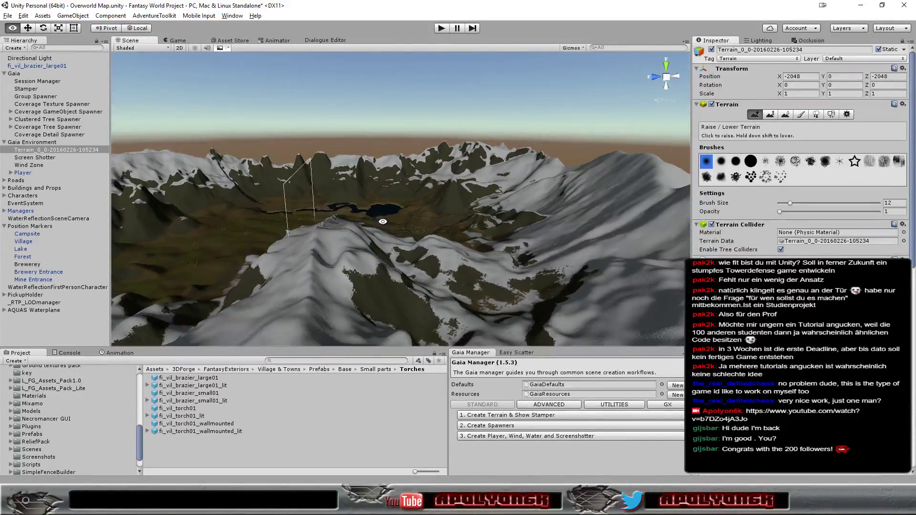
mouse_move(346, 233)
alt+mouse_down()
mouse_move(393, 235)
mouse_move(427, 278)
alt+mouse_up()
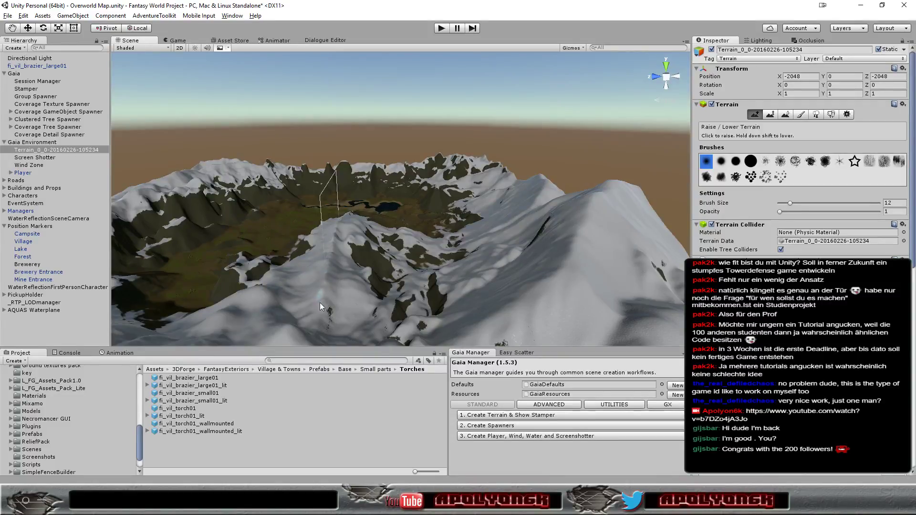
mouse_move(319, 317)
alt+mouse_down()
mouse_move(339, 277)
mouse_move(510, 314)
mouse_move(425, 316)
alt+mouse_up()
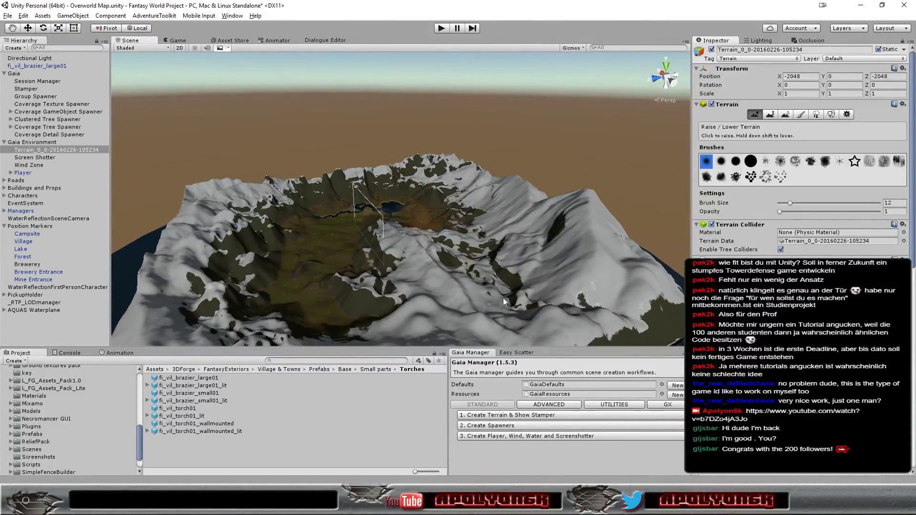
scroll(492, 315, up, 6)
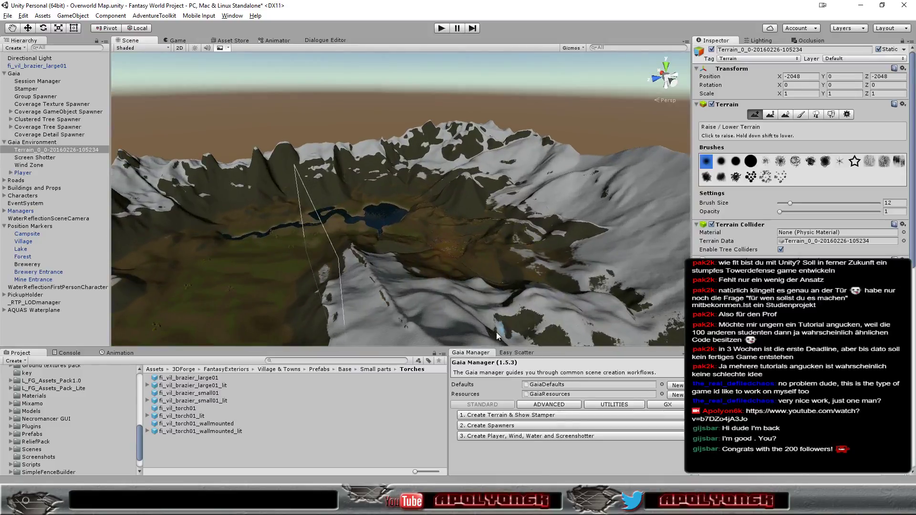
alt+drag(497, 335, 430, 302)
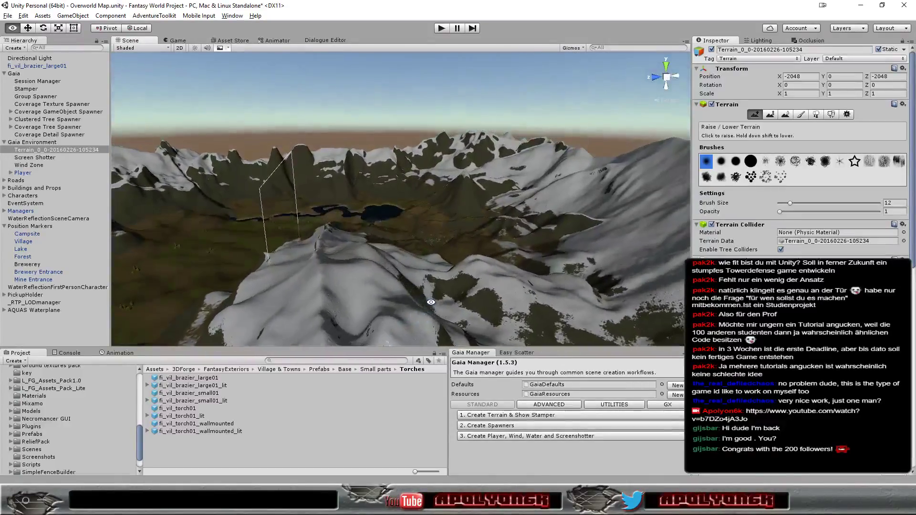
- Raise the snowy foreground ridge with the size-12 Raise/Lower brush and check it from a low angle
drag(320, 267, 324, 276)
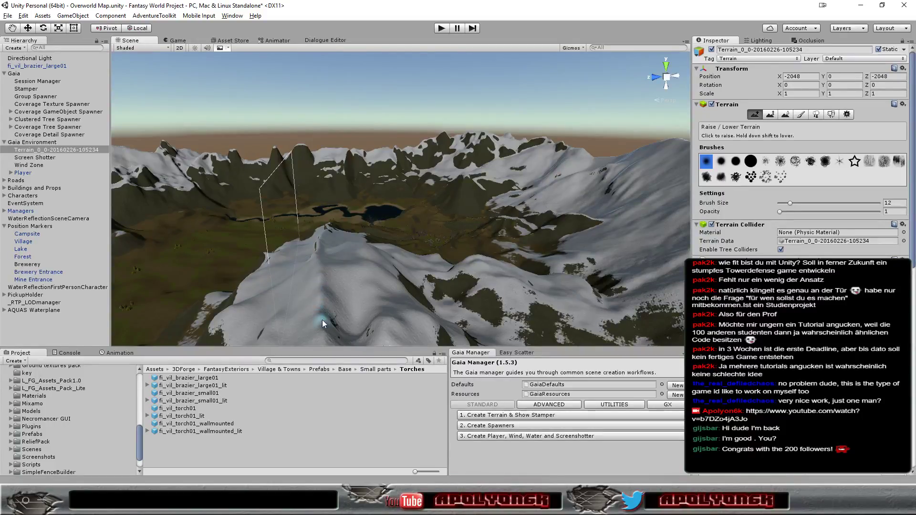
mouse_move(319, 285)
alt+mouse_down()
mouse_move(380, 271)
mouse_move(357, 309)
alt+mouse_up()
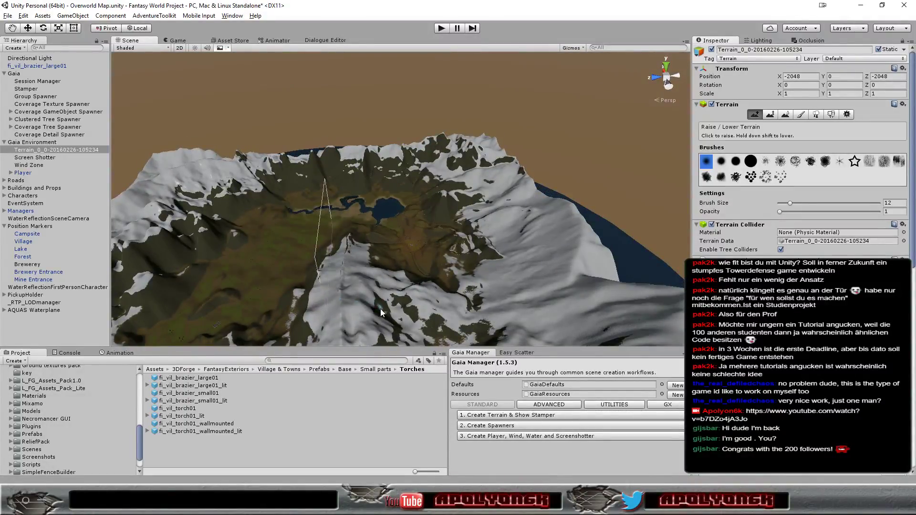
scroll(379, 310, up, 3)
mouse_move(380, 314)
alt+mouse_down()
mouse_move(487, 259)
mouse_move(582, 258)
alt+mouse_up()
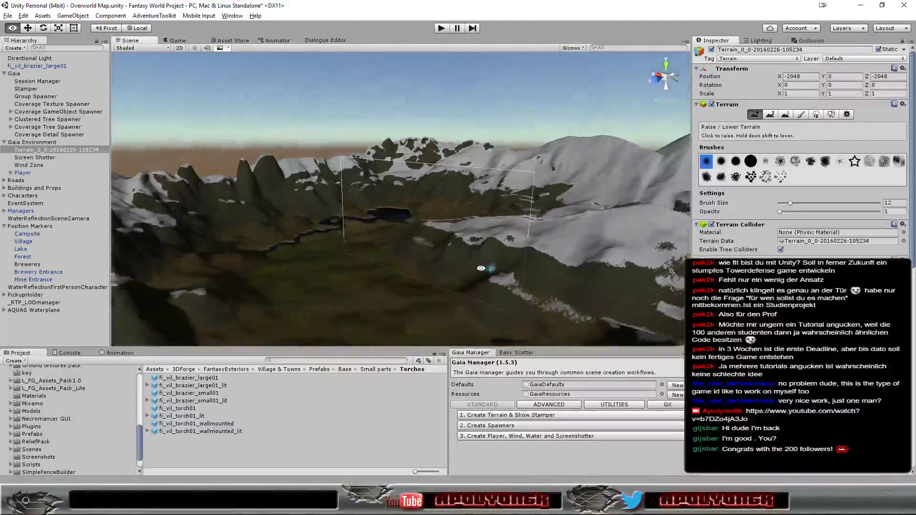
scroll(582, 255, up, 2)
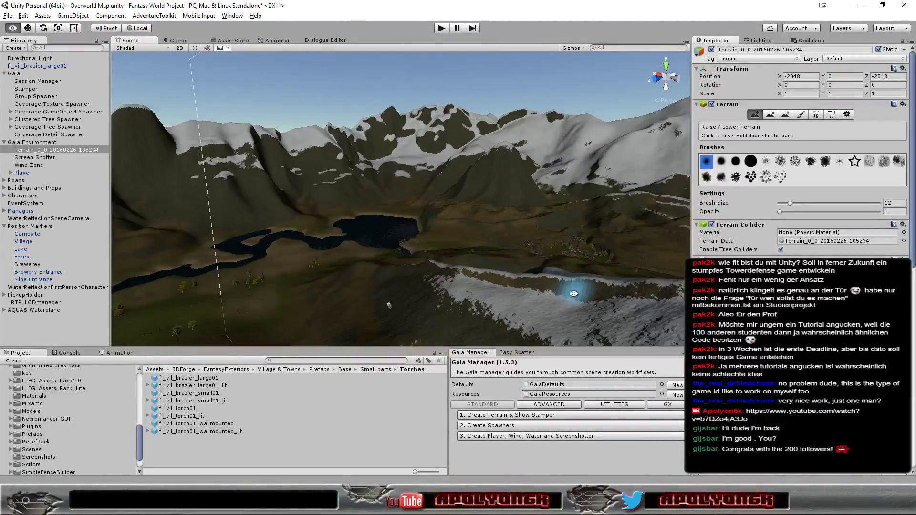
mouse_move(562, 274)
alt+mouse_down()
mouse_move(516, 286)
mouse_move(545, 286)
alt+mouse_up()
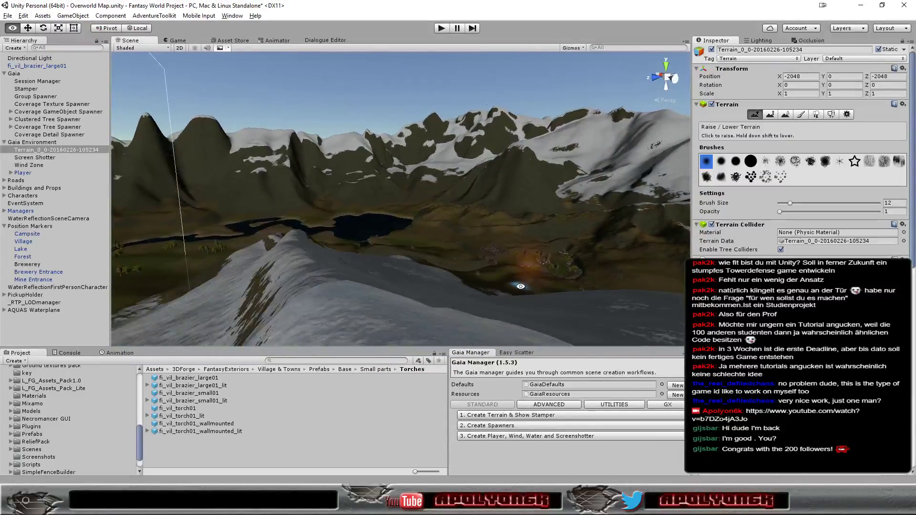
mouse_move(546, 286)
right_down()
mouse_move(487, 282)
mouse_move(652, 303)
right_up()
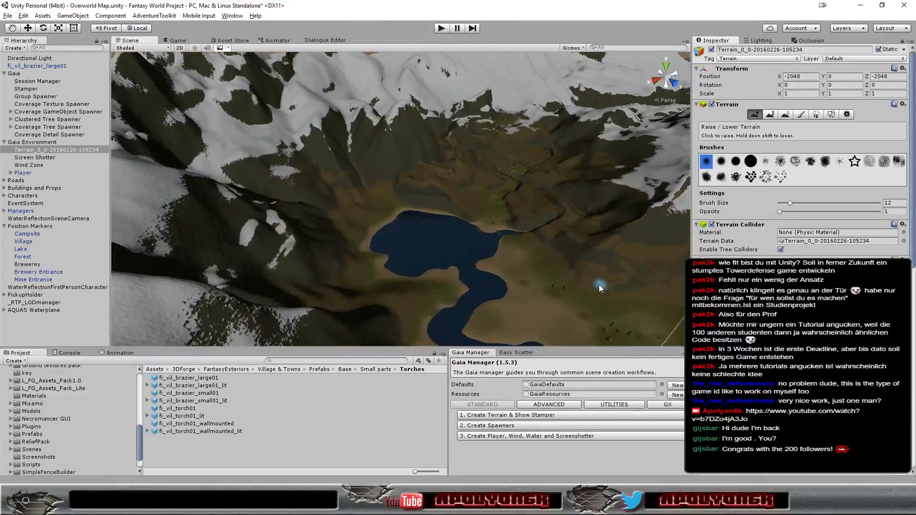
scroll(602, 286, up, 5)
mouse_move(602, 287)
right_down()
mouse_move(556, 243)
mouse_move(633, 226)
right_up()
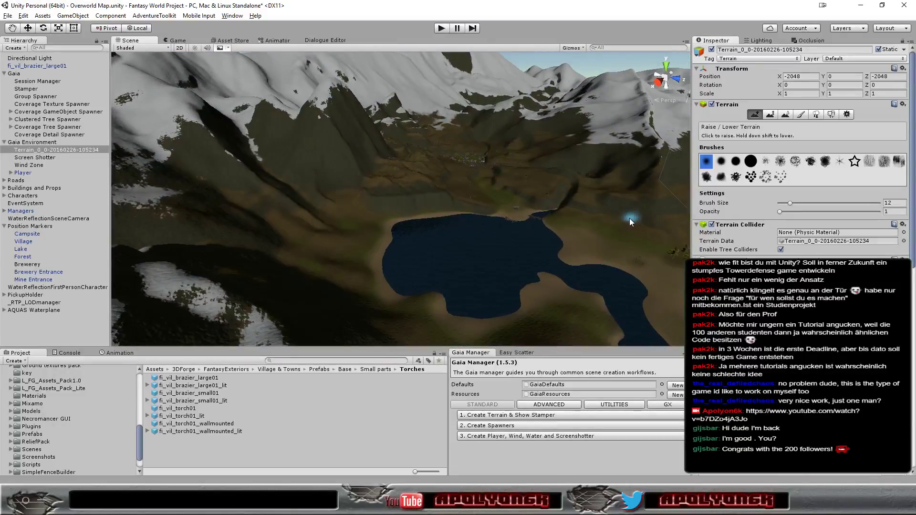
scroll(629, 219, up, 4)
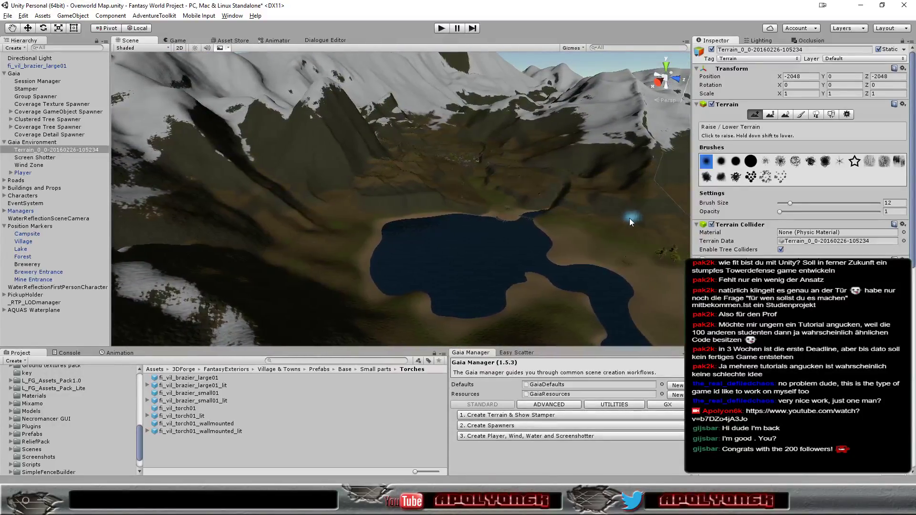
scroll(629, 218, up, 2)
scroll(629, 218, up, 2)
scroll(629, 218, up, 2)
scroll(628, 219, up, 2)
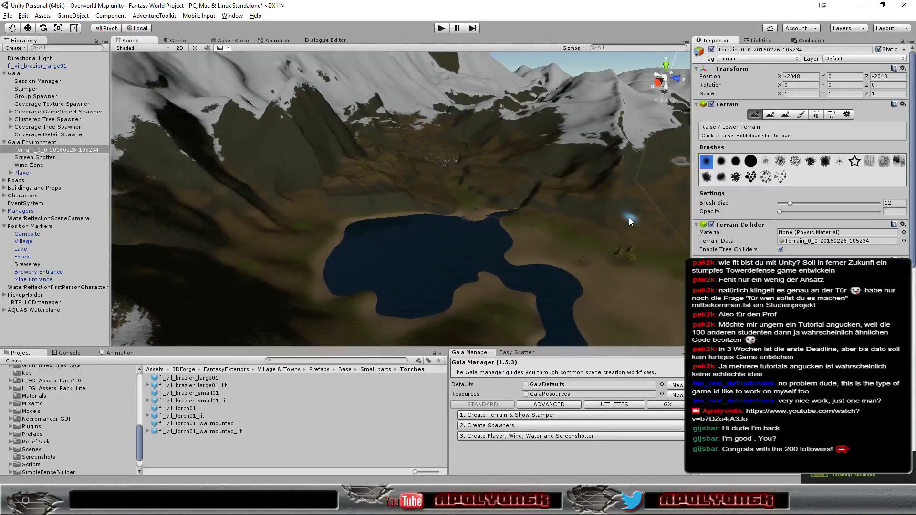
scroll(629, 217, up, 3)
scroll(583, 254, up, 3)
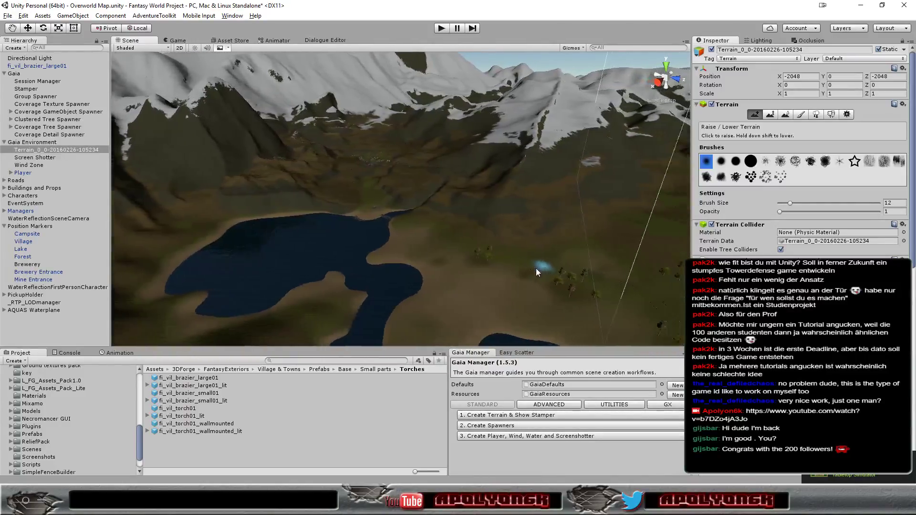
scroll(538, 271, up, 2)
scroll(588, 262, up, 2)
scroll(588, 261, up, 2)
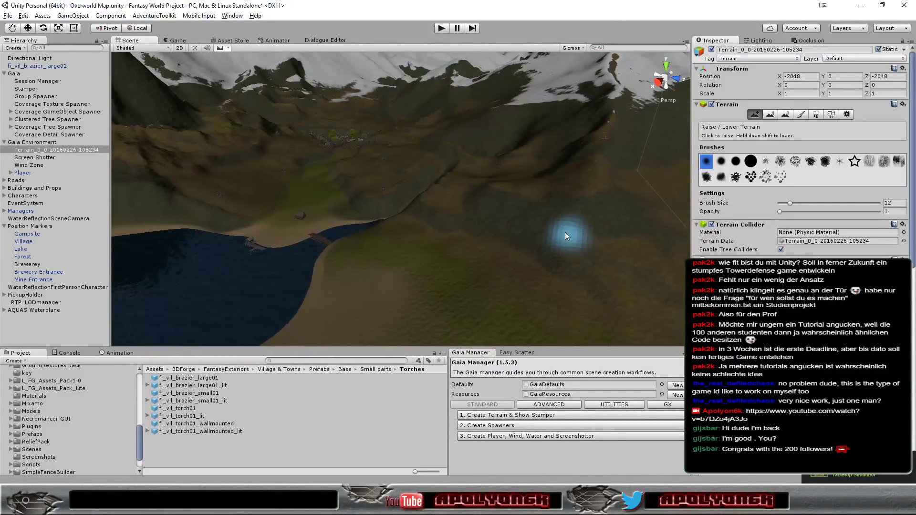
scroll(564, 218, up, 2)
scroll(577, 209, up, 2)
scroll(572, 214, up, 2)
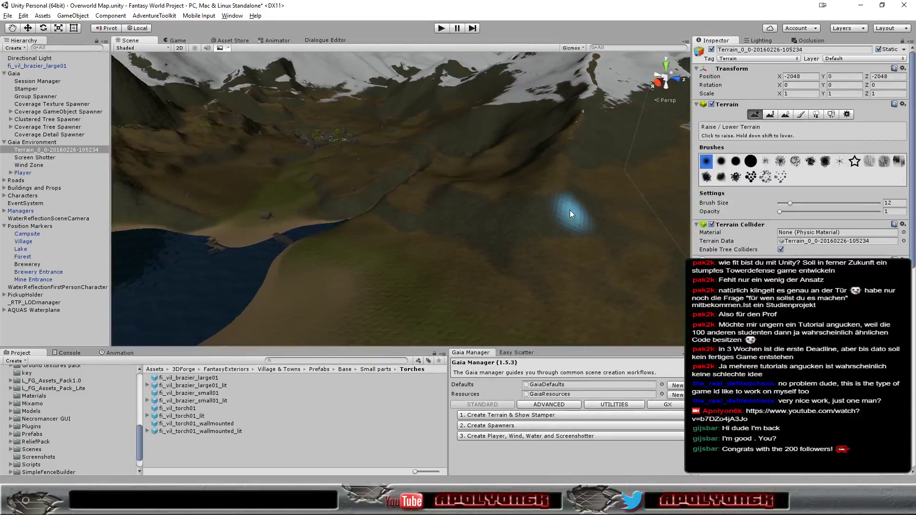
scroll(558, 191, up, 2)
scroll(537, 174, up, 2)
scroll(502, 164, up, 2)
scroll(459, 151, up, 2)
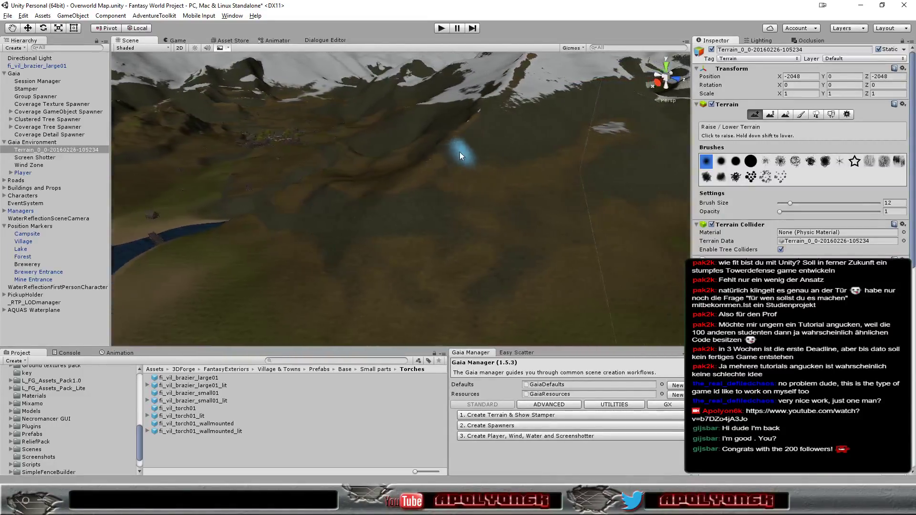
scroll(449, 153, up, 2)
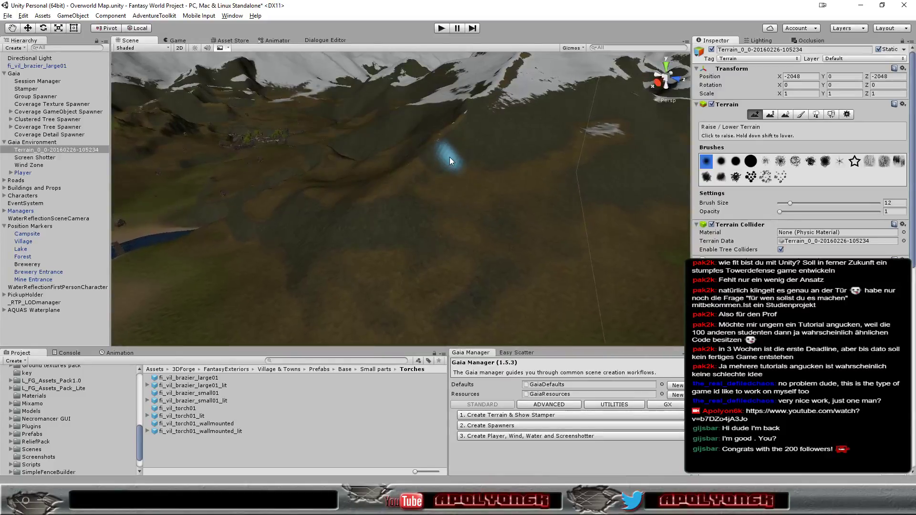
scroll(450, 156, up, 2)
scroll(456, 148, up, 2)
scroll(462, 139, up, 2)
scroll(480, 127, up, 2)
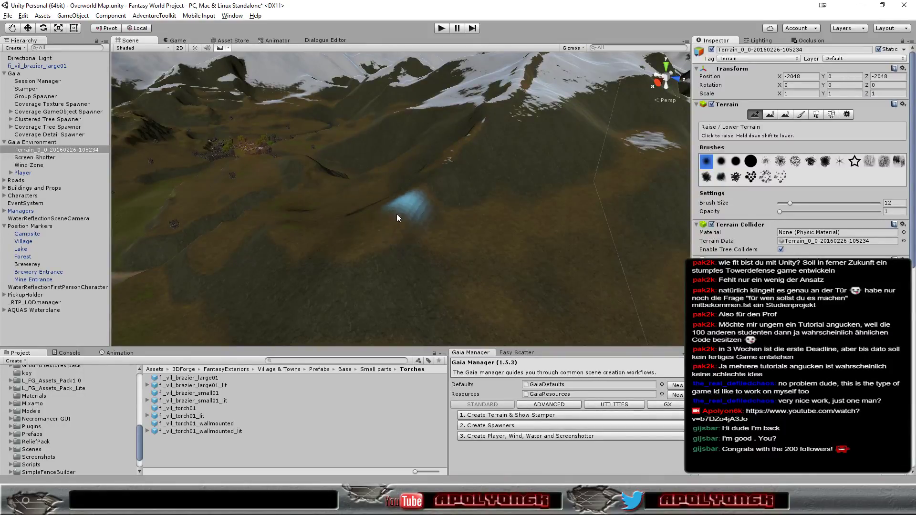
scroll(374, 265, down, 2)
scroll(374, 257, down, 2)
scroll(376, 258, down, 2)
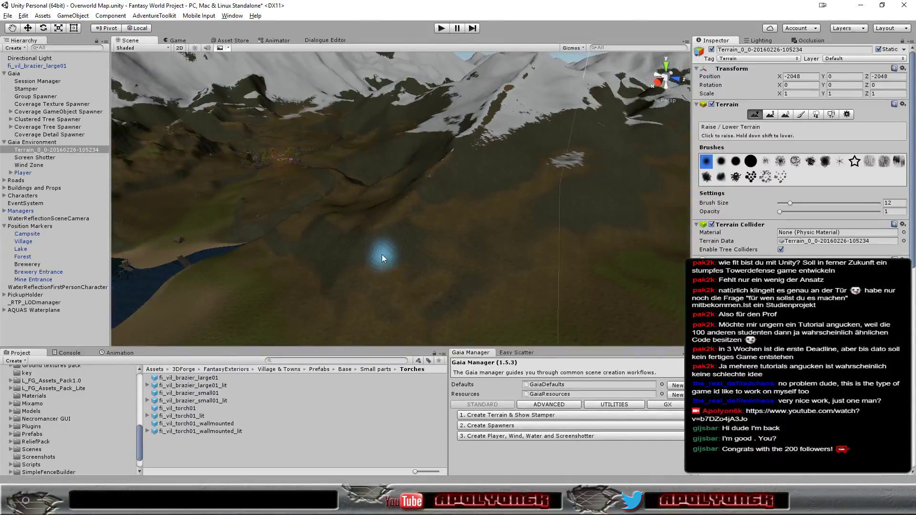
scroll(381, 258, down, 2)
mouse_move(399, 260)
alt+mouse_down()
mouse_move(459, 211)
mouse_move(478, 214)
mouse_move(421, 245)
mouse_move(406, 193)
alt+mouse_up()
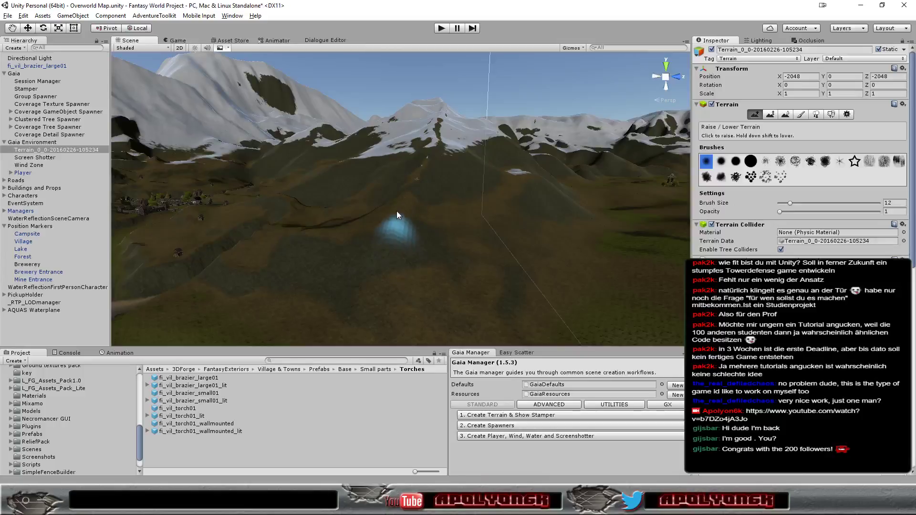
mouse_move(359, 276)
alt+mouse_down()
mouse_move(563, 255)
mouse_move(454, 258)
mouse_move(491, 302)
alt+mouse_up()
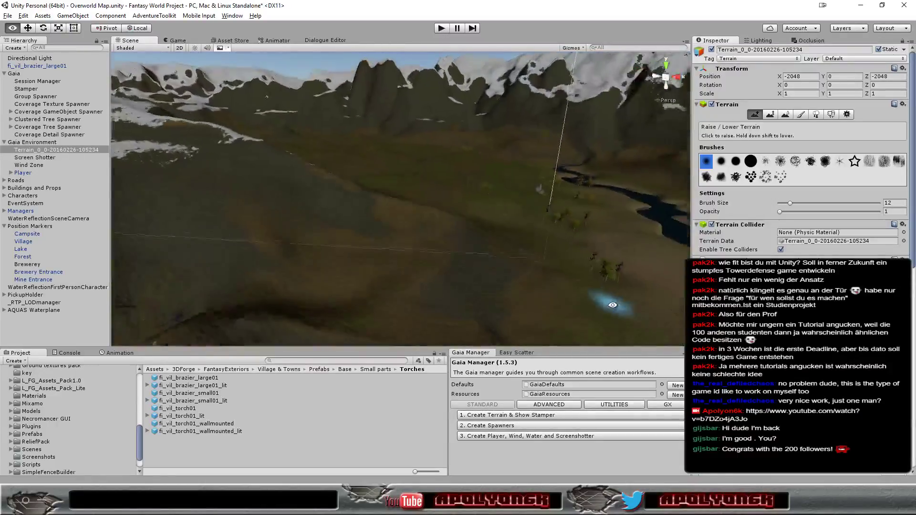
mouse_move(641, 329)
alt+mouse_down()
mouse_move(455, 272)
mouse_move(500, 286)
alt+mouse_up()
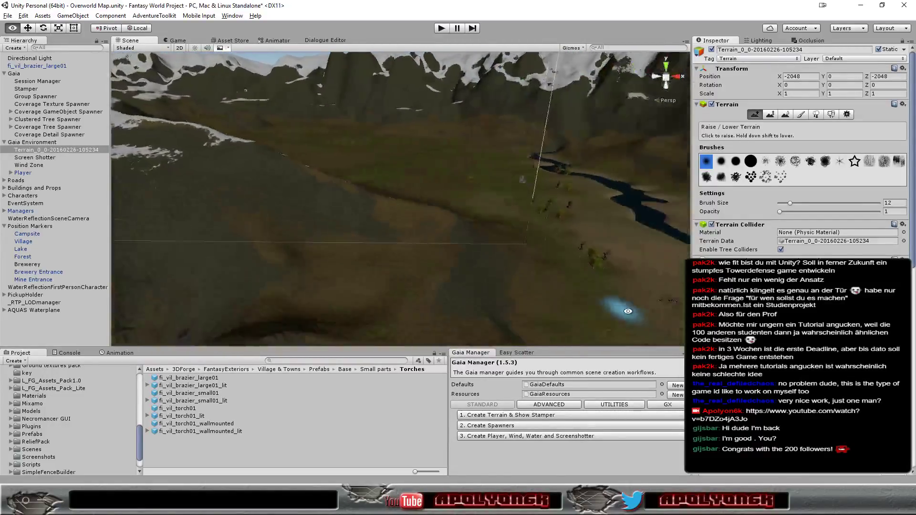
mouse_move(500, 286)
alt+mouse_down()
mouse_move(505, 311)
mouse_move(573, 301)
mouse_move(428, 292)
alt+mouse_up()
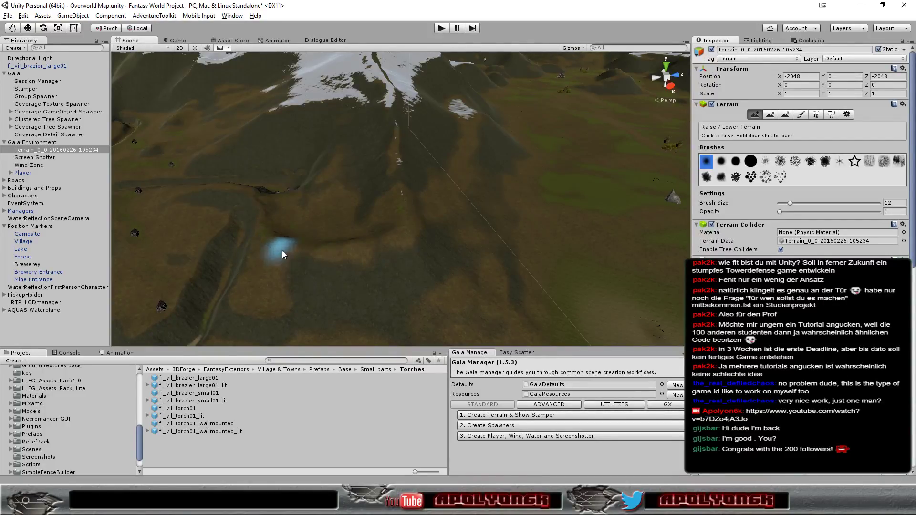
right_drag(372, 236, 390, 282)
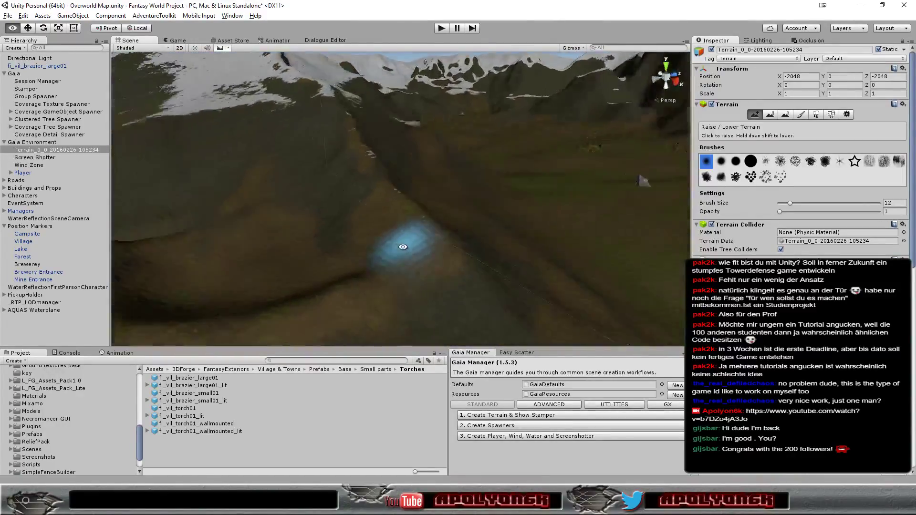